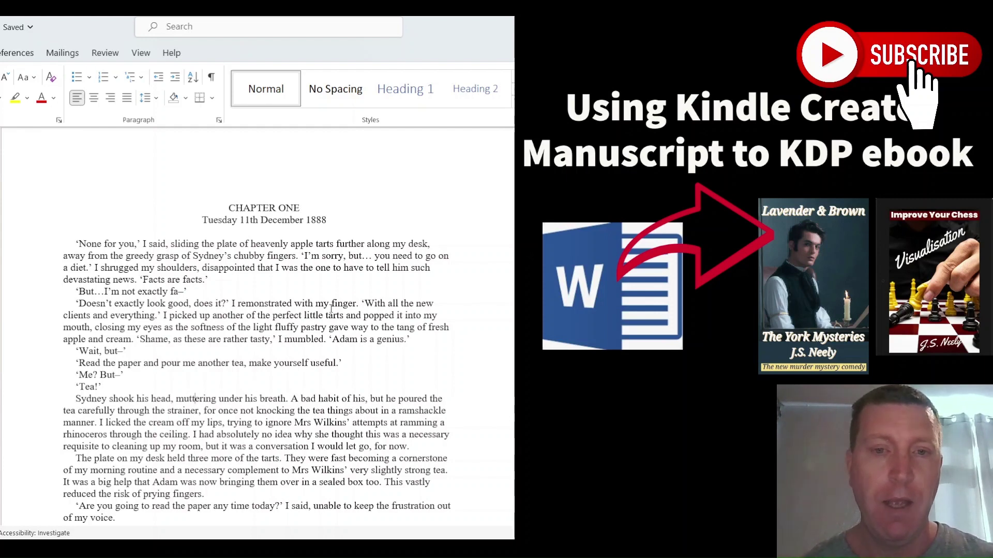
Scroll up and down through the chapter text to review it.
{"action": "scroll", "coordinate": [251, 308], "scroll_direction": "down", "scroll_amount": 2}
{"action": "scroll", "coordinate": [265, 318], "scroll_direction": "up", "scroll_amount": 2}
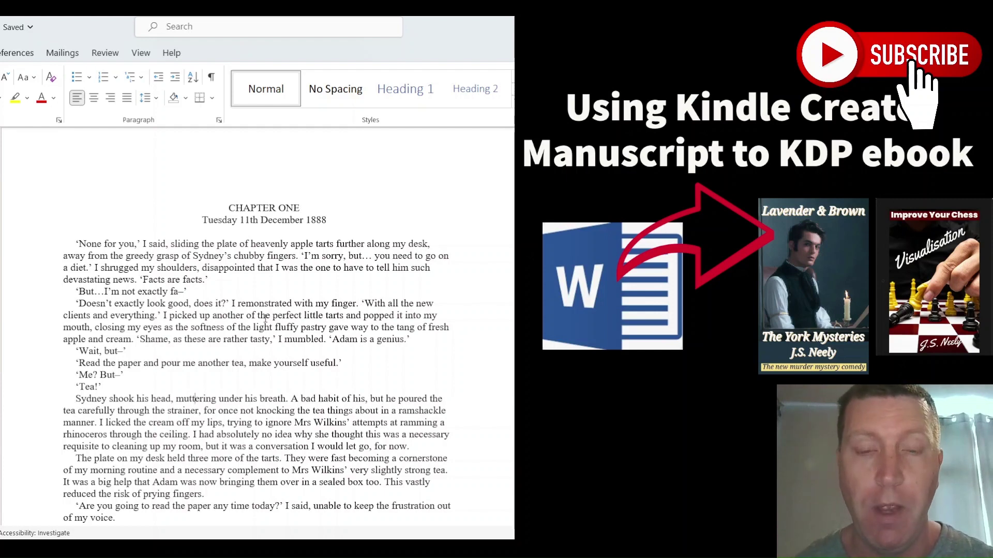
{"action": "scroll", "coordinate": [265, 318], "scroll_direction": "up", "scroll_amount": 5}
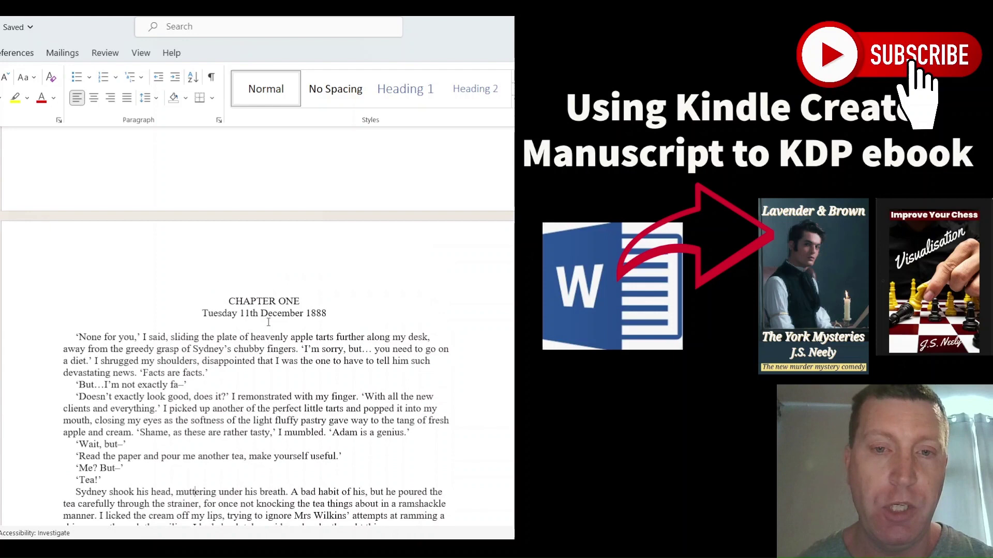
{"action": "scroll", "coordinate": [265, 338], "scroll_direction": "up", "scroll_amount": 3}
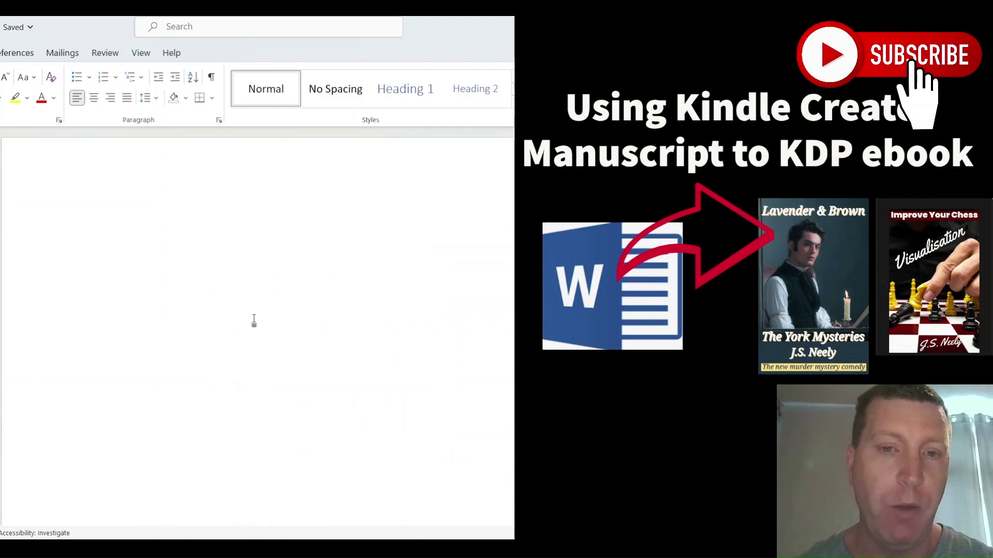
{"action": "scroll", "coordinate": [252, 305], "scroll_direction": "down", "scroll_amount": 6}
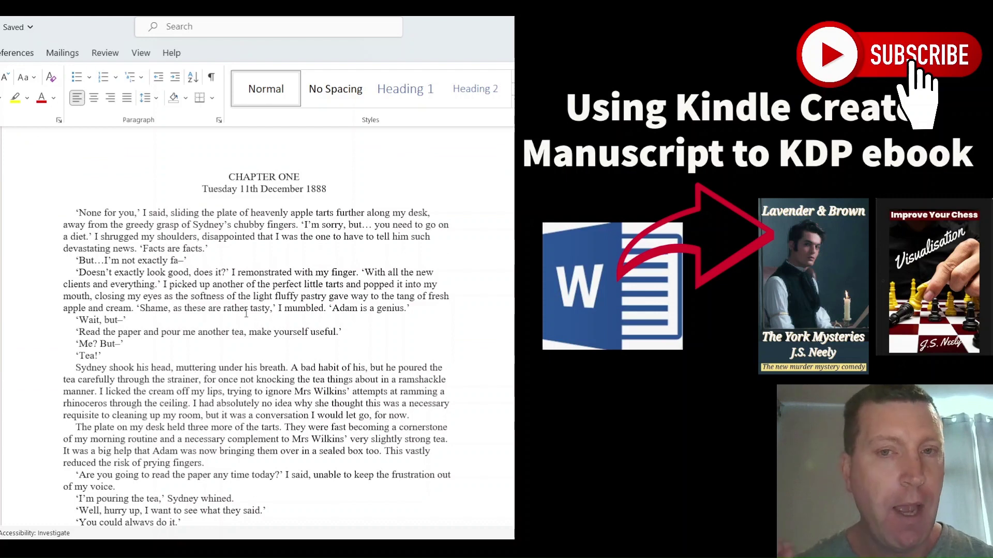
{"action": "scroll", "coordinate": [246, 314], "scroll_direction": "up", "scroll_amount": 5}
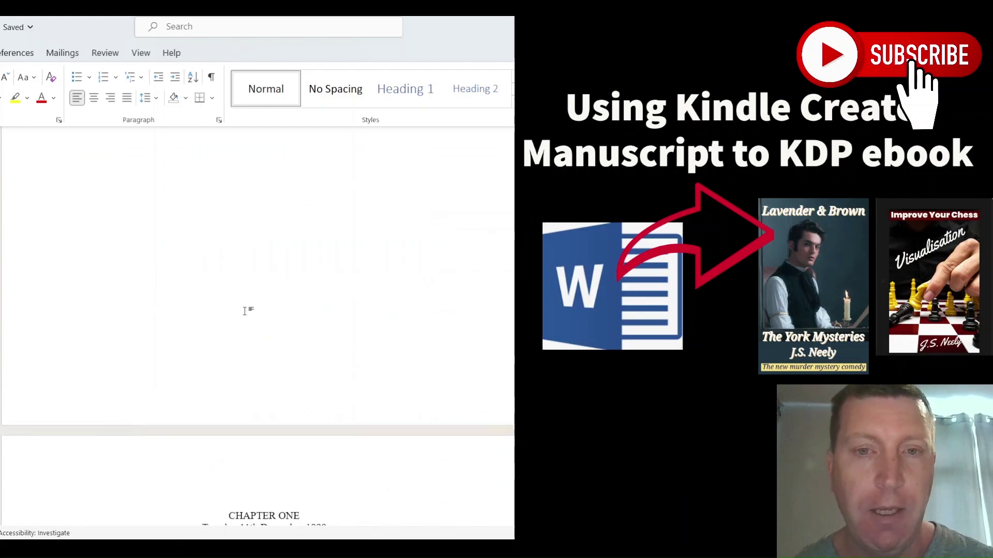
{"action": "scroll", "coordinate": [257, 318], "scroll_direction": "down", "scroll_amount": 7}
{"action": "scroll", "coordinate": [257, 317], "scroll_direction": "up", "scroll_amount": 1}
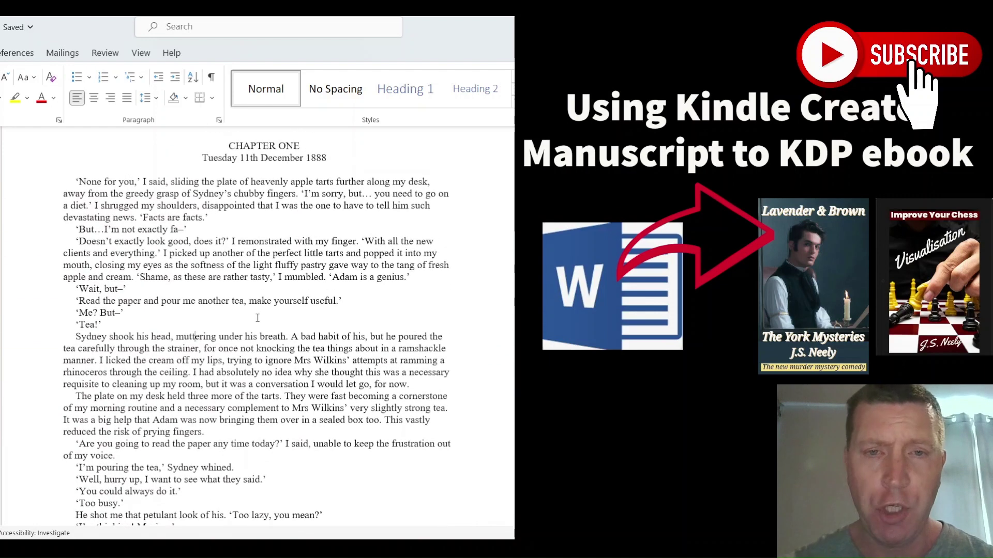
{"action": "scroll", "coordinate": [254, 310], "scroll_direction": "up", "scroll_amount": 2}
{"action": "scroll", "coordinate": [232, 284], "scroll_direction": "down", "scroll_amount": 1}
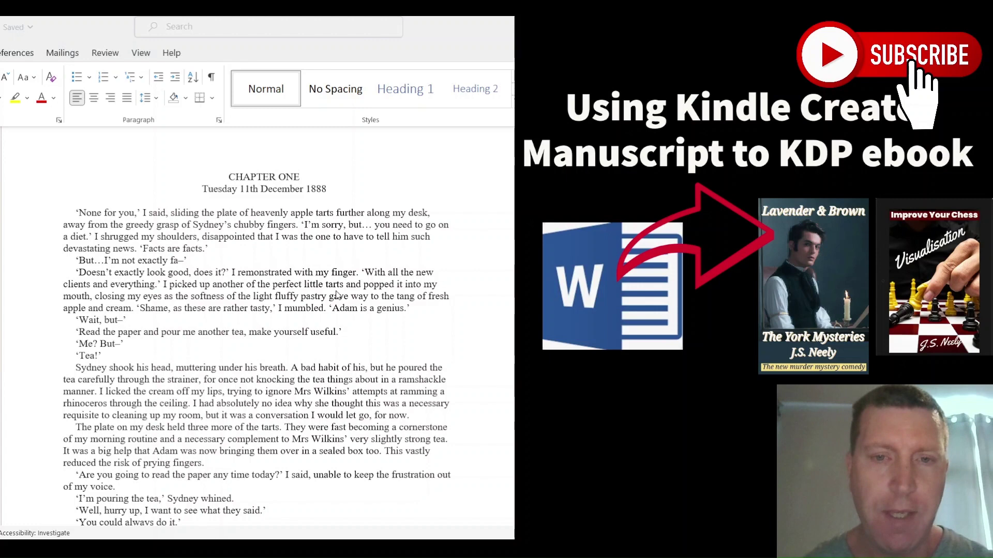
Check the body text's paragraph settings, then close them without changes.
{"action": "key", "text": "alt+h"}
{"action": "key", "text": "p"}
{"action": "key", "text": "g"}
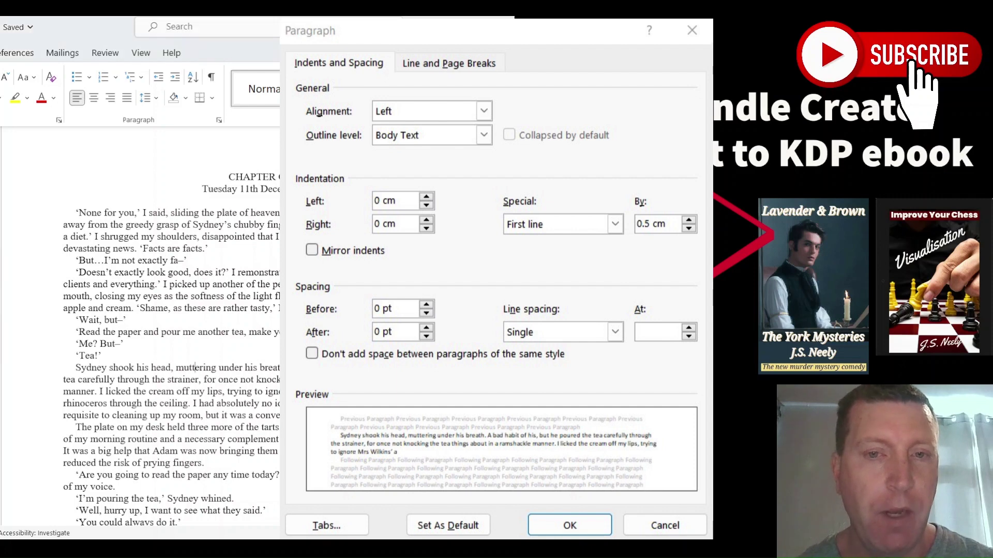
{"action": "key", "text": "Escape"}
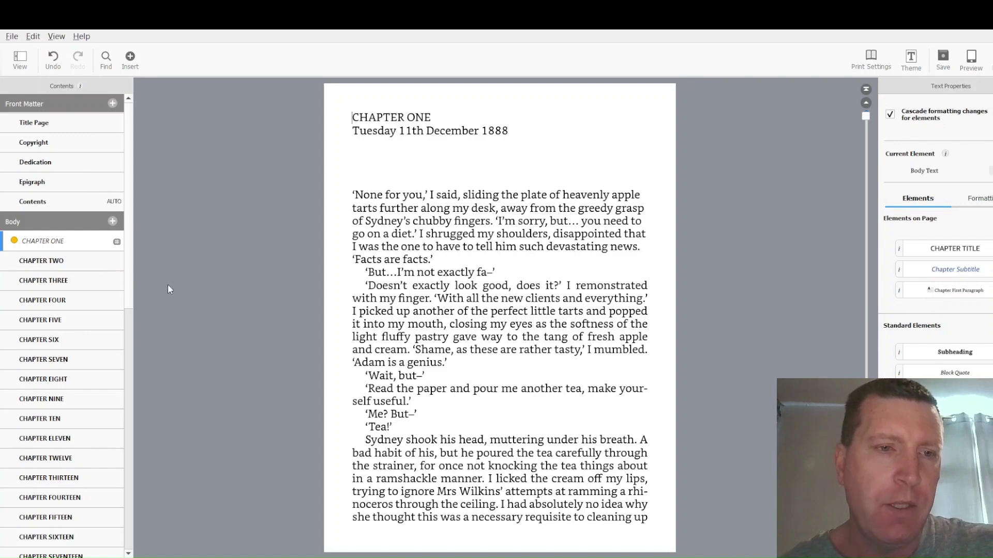
Save the project's progress from the reminder bar.
{"action": "scroll", "coordinate": [108, 309], "scroll_direction": "down", "scroll_amount": 3}
{"action": "scroll", "coordinate": [106, 310], "scroll_direction": "up", "scroll_amount": 3}
{"action": "scroll", "coordinate": [80, 126], "scroll_direction": "down", "scroll_amount": 5}
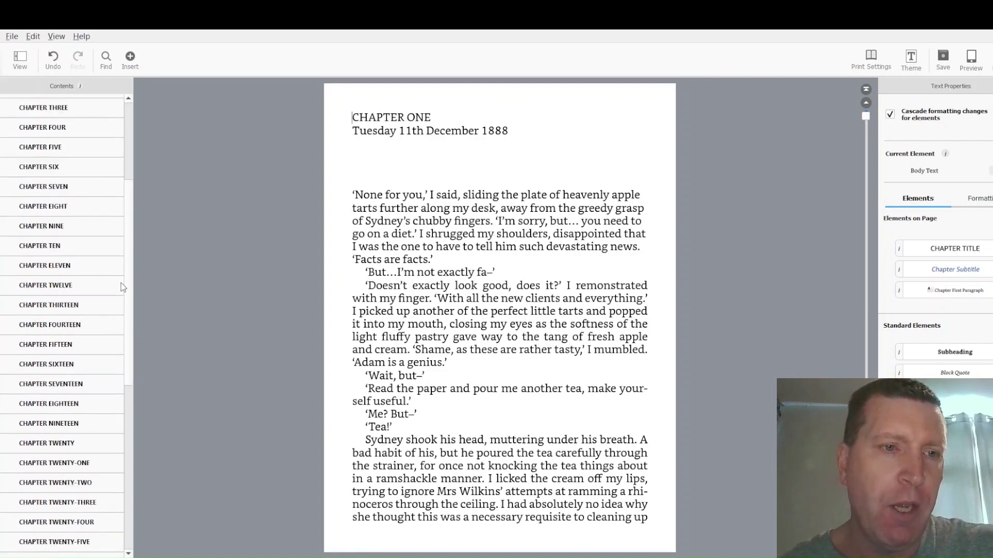
{"action": "scroll", "coordinate": [85, 408], "scroll_direction": "down", "scroll_amount": 3}
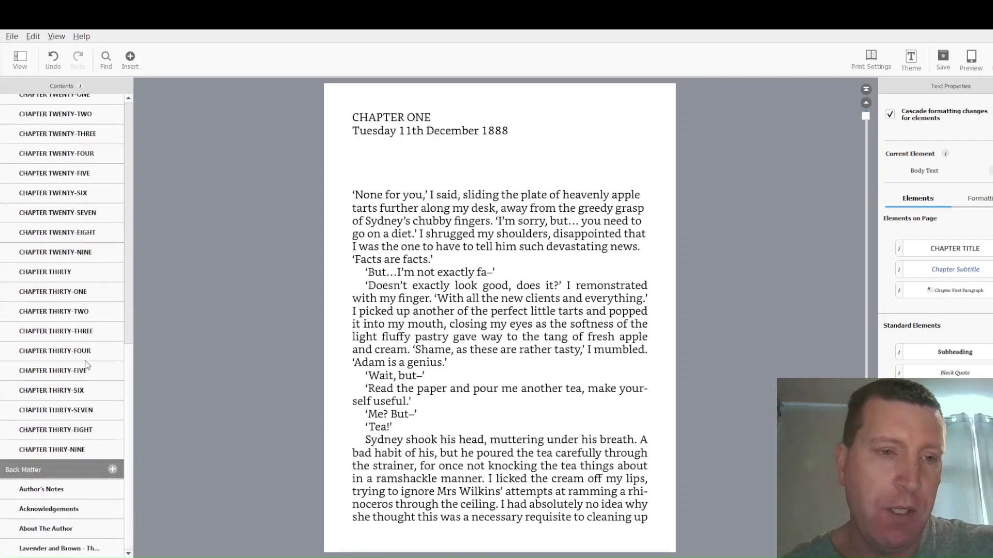
{"action": "scroll", "coordinate": [72, 424], "scroll_direction": "down", "scroll_amount": 2}
{"action": "scroll", "coordinate": [78, 450], "scroll_direction": "up", "scroll_amount": 10}
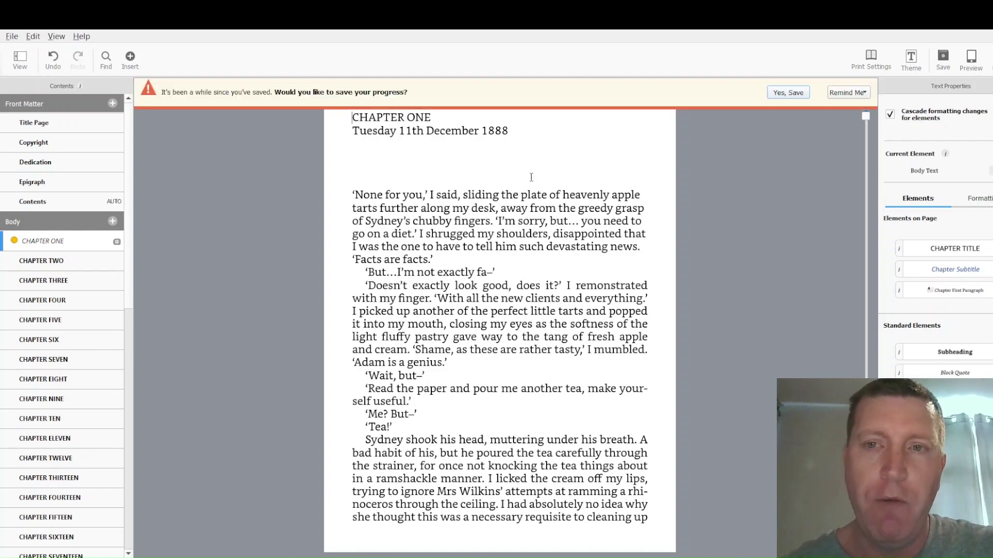
{"action": "left_click", "coordinate": [786, 93]}
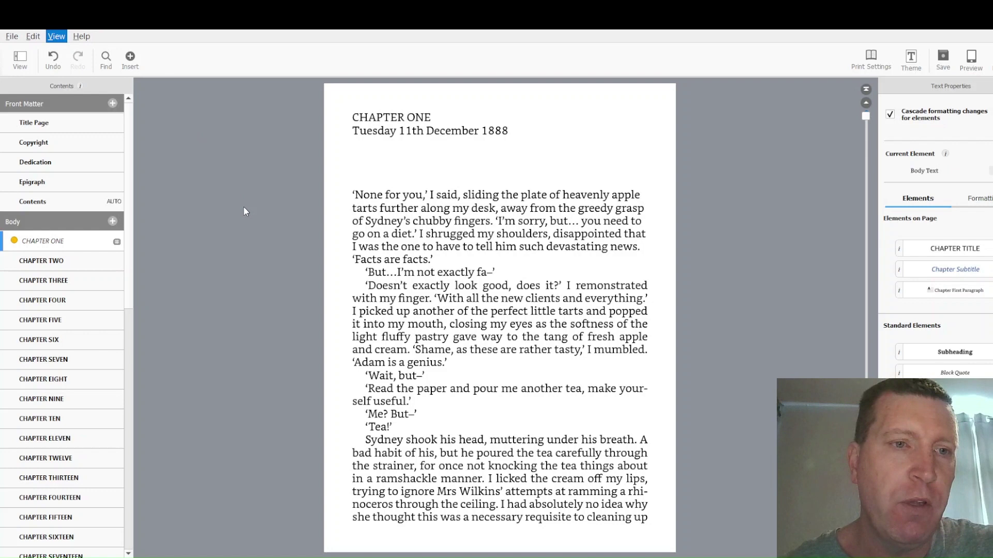
Look over the File menu and the Print Settings, then close both.
{"action": "left_click", "coordinate": [13, 37]}
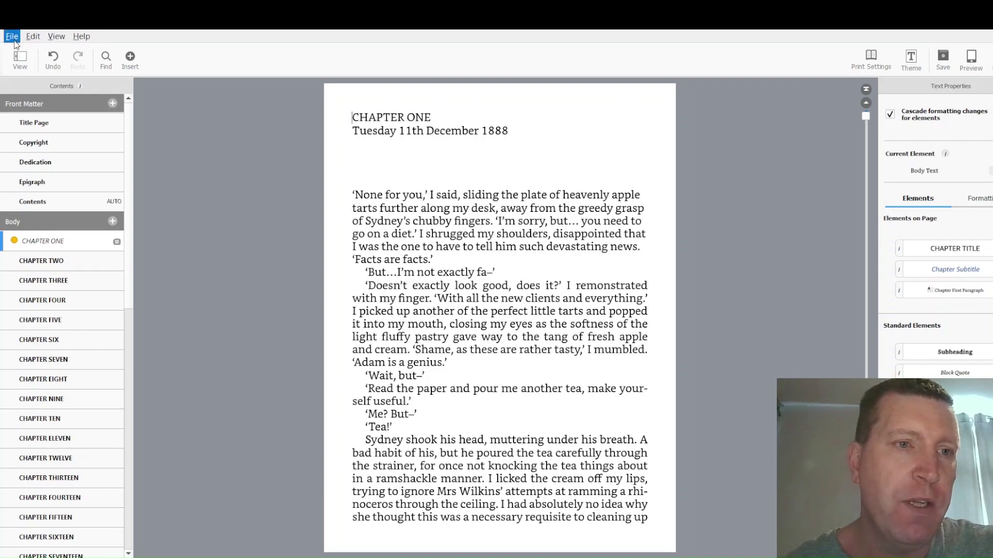
{"action": "left_click", "coordinate": [278, 125]}
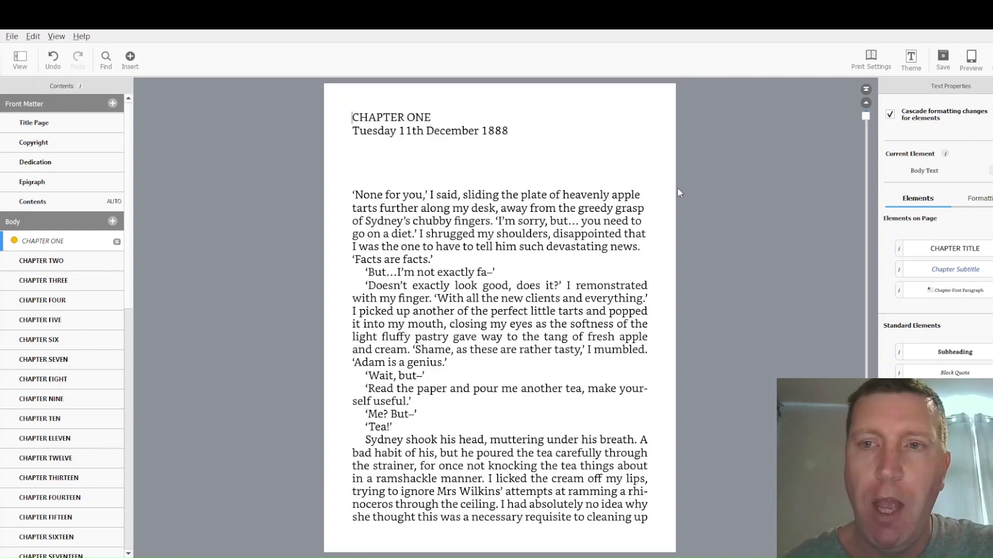
{"action": "left_click", "coordinate": [870, 59]}
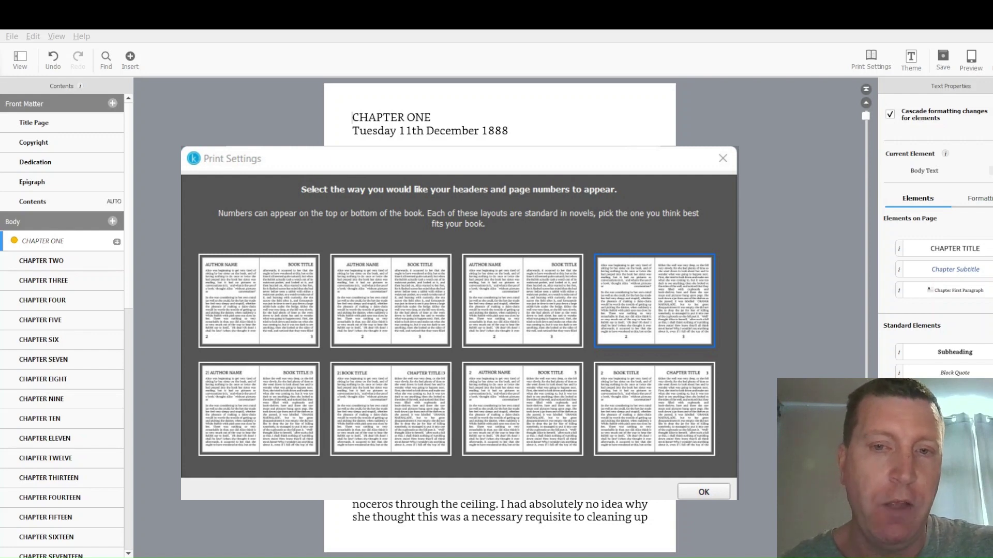
{"action": "key", "text": "Return"}
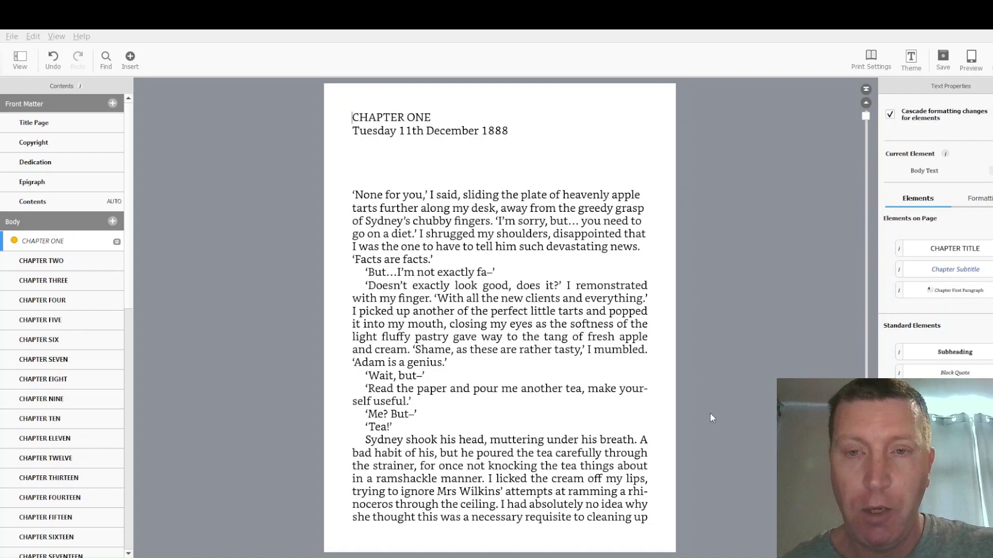
{"action": "left_click", "coordinate": [911, 60]}
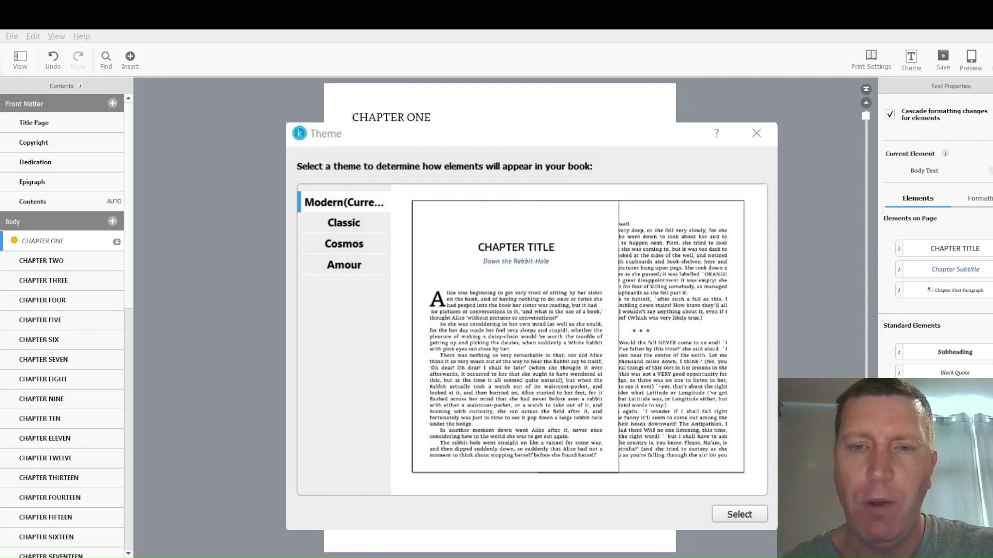
{"action": "key", "text": "Escape"}
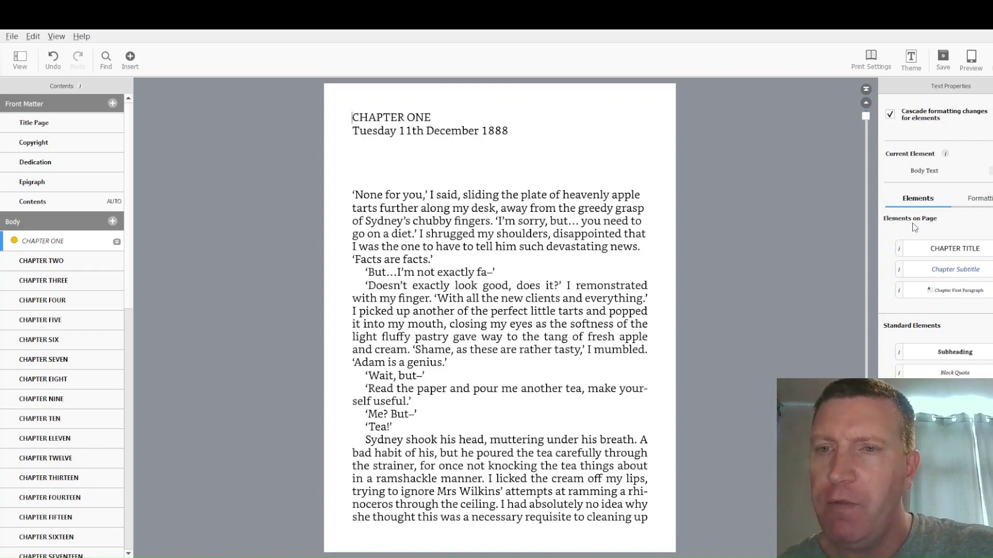
Style the CHAPTER ONE heading as a large centred chapter title.
{"action": "left_click", "coordinate": [977, 199]}
{"action": "left_click", "coordinate": [929, 204]}
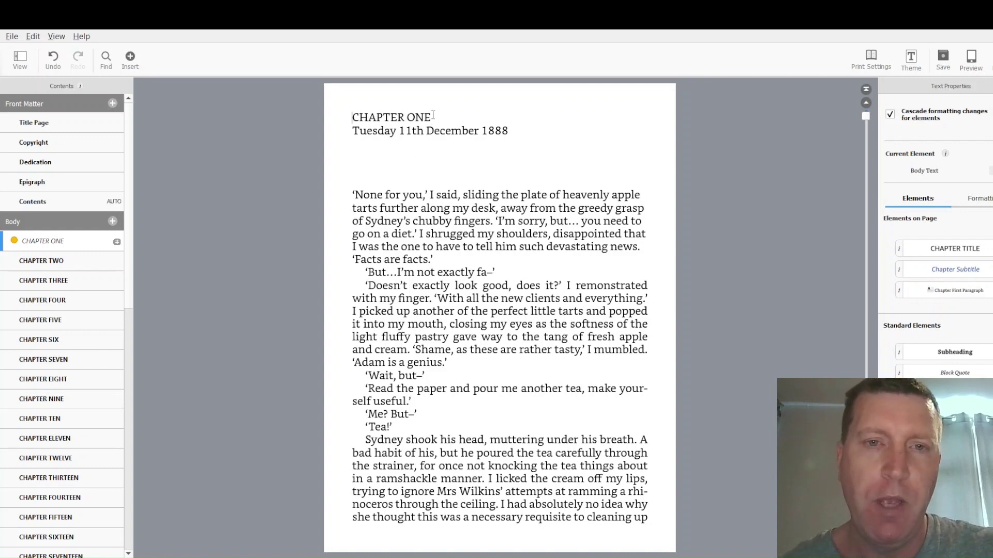
{"action": "left_click_drag", "start_coordinate": [433, 114], "coordinate": [333, 110]}
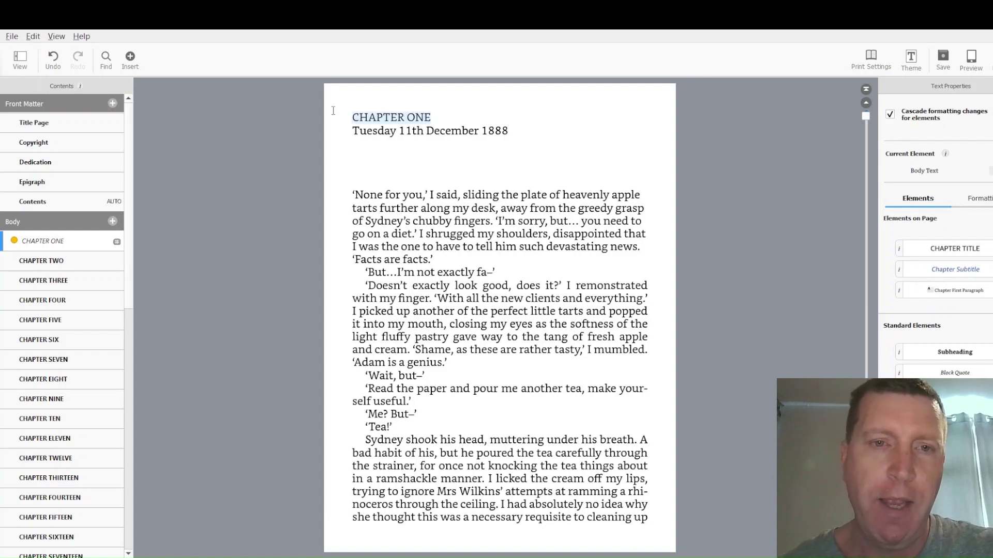
{"action": "left_click", "coordinate": [980, 201]}
{"action": "left_click", "coordinate": [924, 206]}
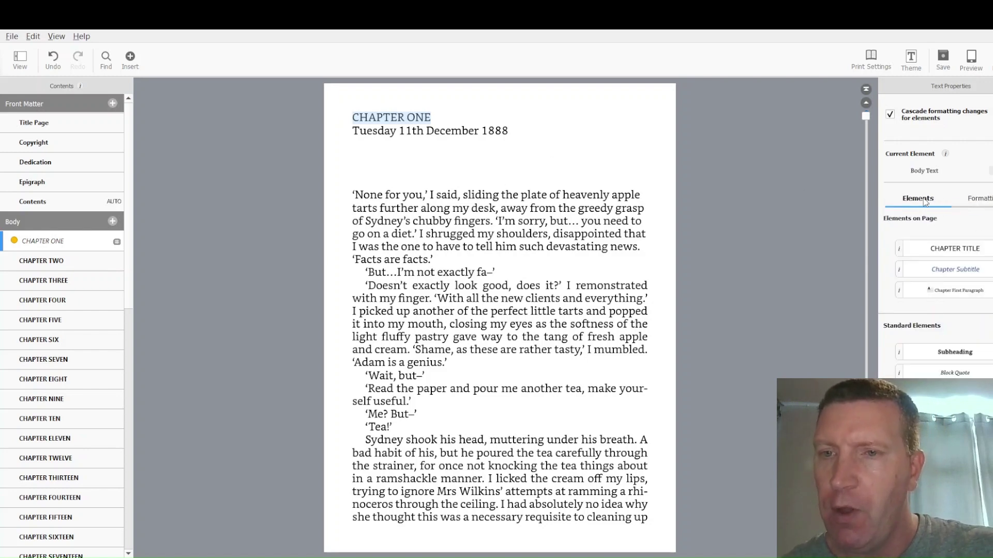
{"action": "left_click", "coordinate": [944, 252]}
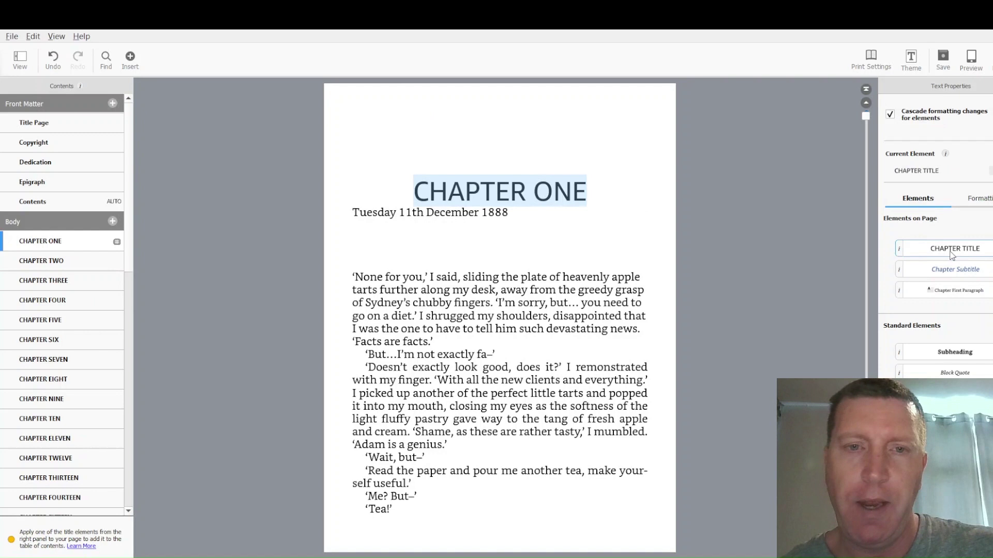
{"action": "left_click", "coordinate": [615, 232]}
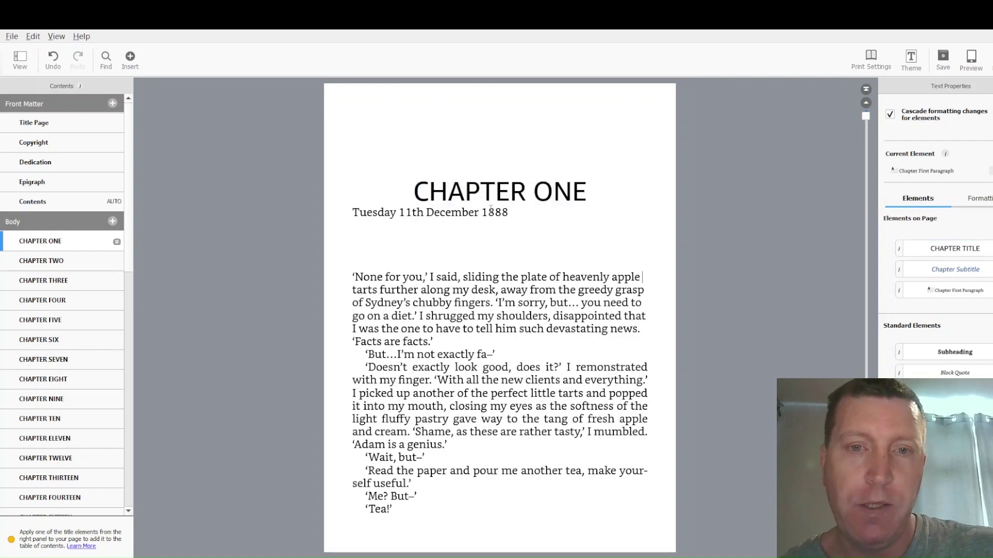
Make 'Tuesday 11th December 1888' the italic chapter subtitle.
{"action": "left_click_drag", "start_coordinate": [510, 214], "coordinate": [357, 215]}
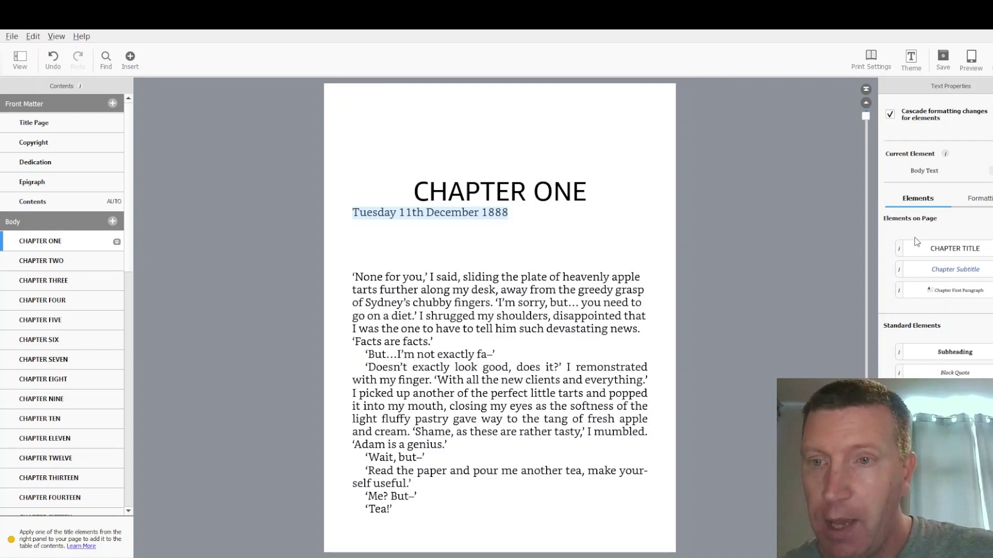
{"action": "left_click", "coordinate": [951, 271]}
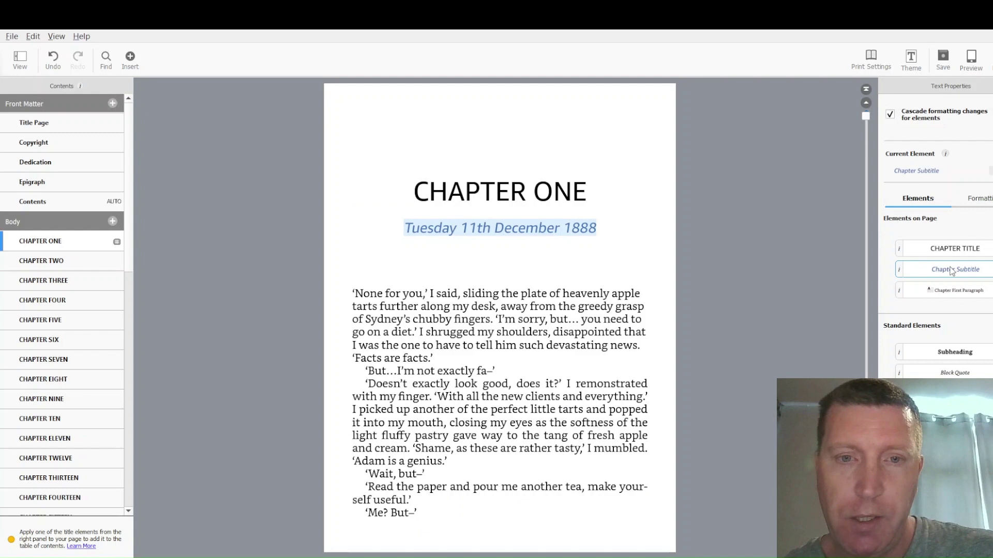
{"action": "left_click", "coordinate": [470, 261]}
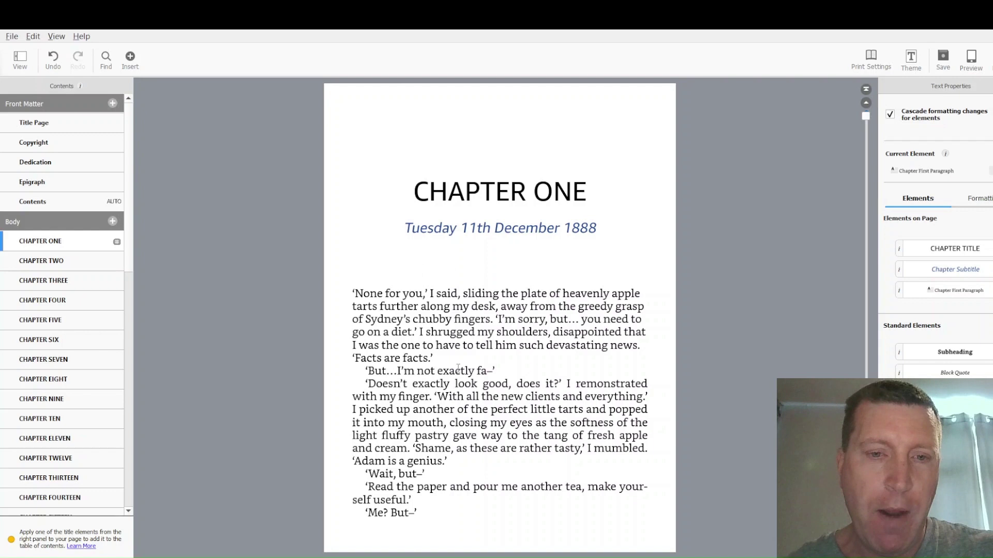
Give Chapter One's first paragraph a drop cap.
{"action": "left_click_drag", "start_coordinate": [434, 358], "coordinate": [352, 293]}
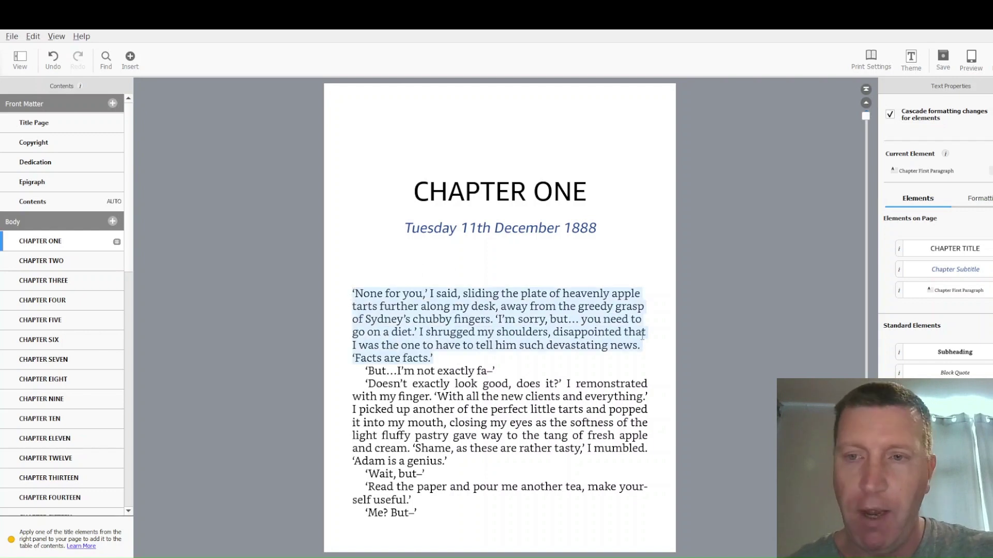
{"action": "left_click", "coordinate": [982, 199]}
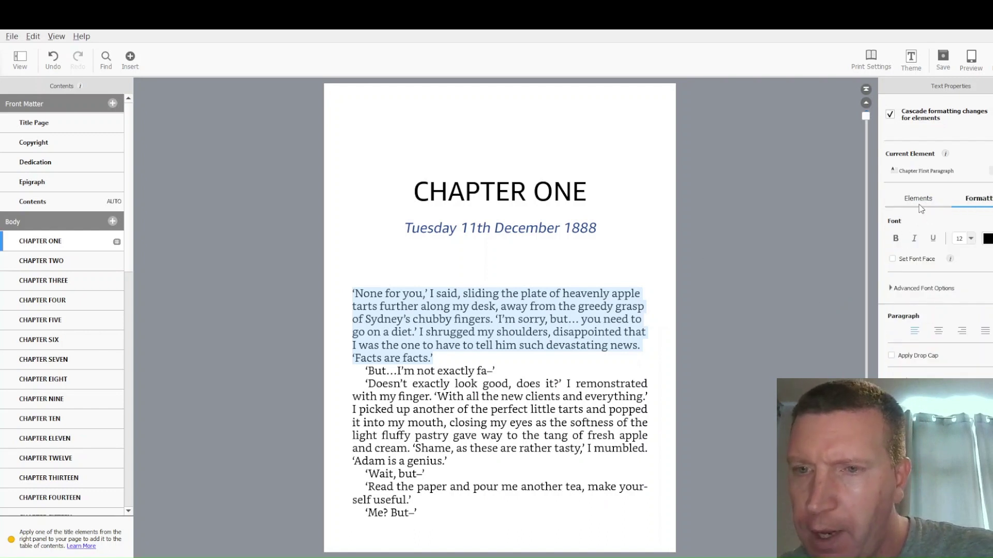
{"action": "left_click", "coordinate": [891, 356]}
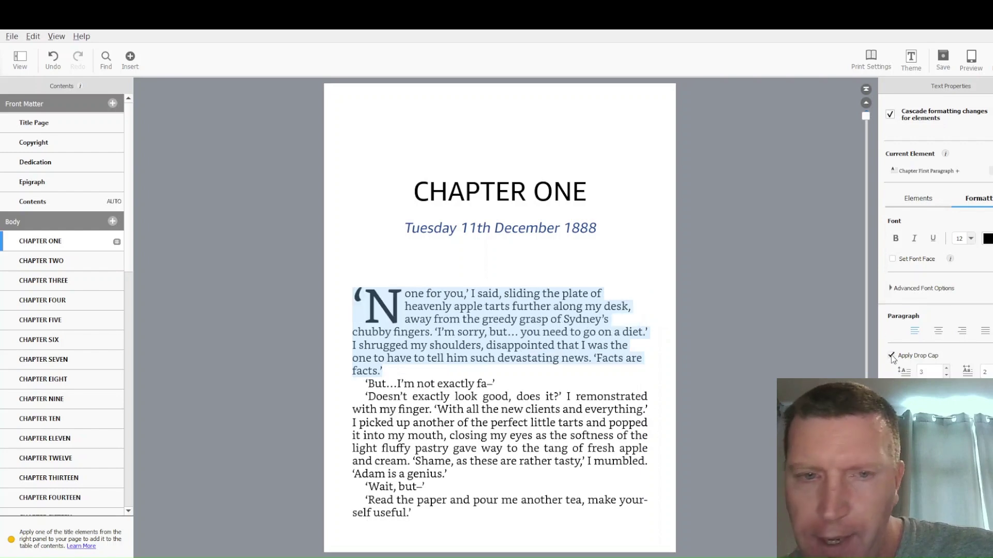
{"action": "left_click", "coordinate": [589, 378]}
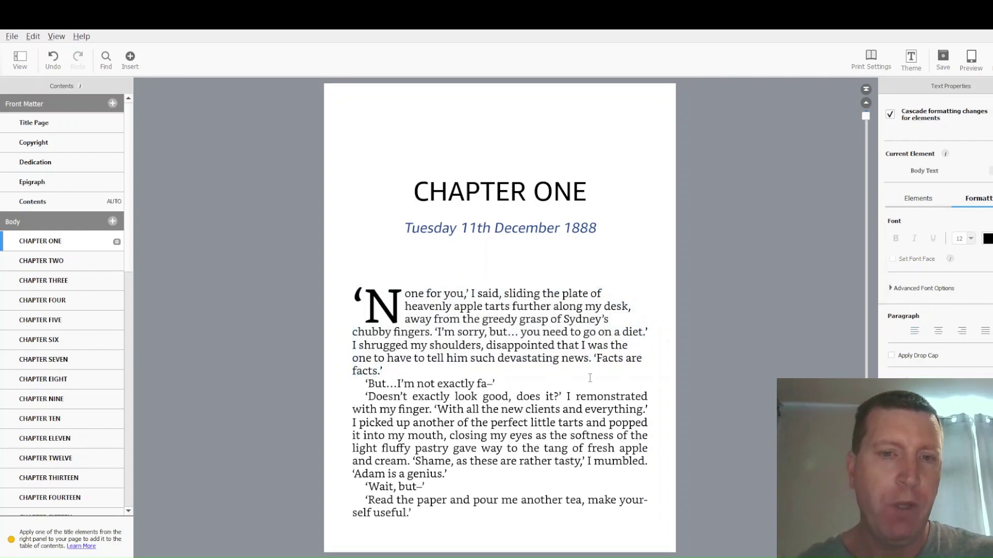
Page ahead, then switch between Chapters Three, One and Two, ending on Chapter Two.
{"action": "key", "text": "Page_Down"}
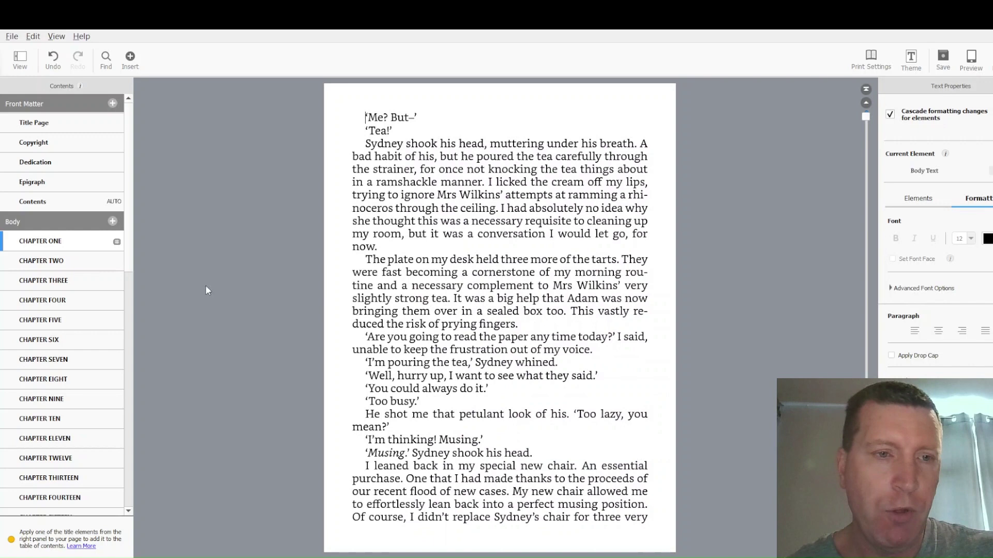
{"action": "key", "text": "Page_Down"}
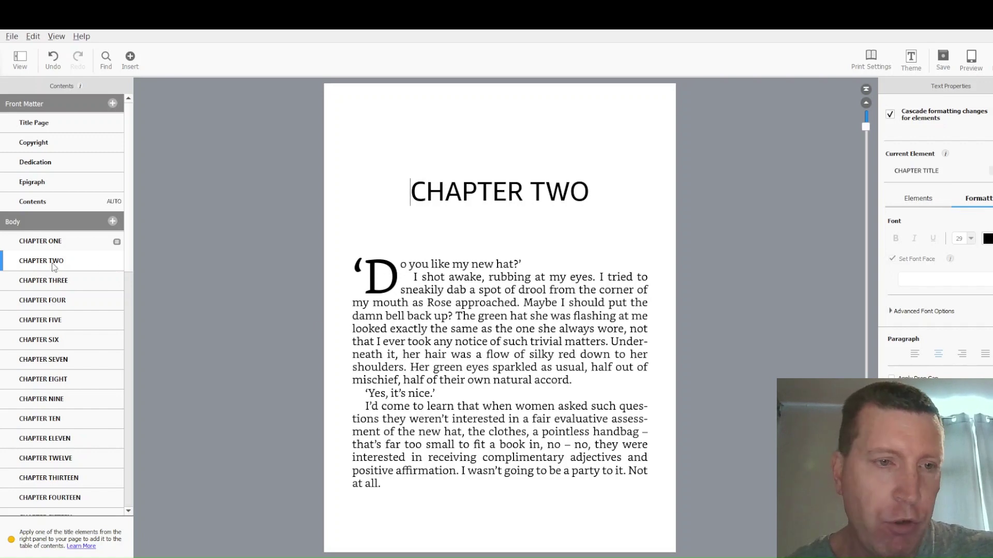
{"action": "left_click", "coordinate": [58, 281]}
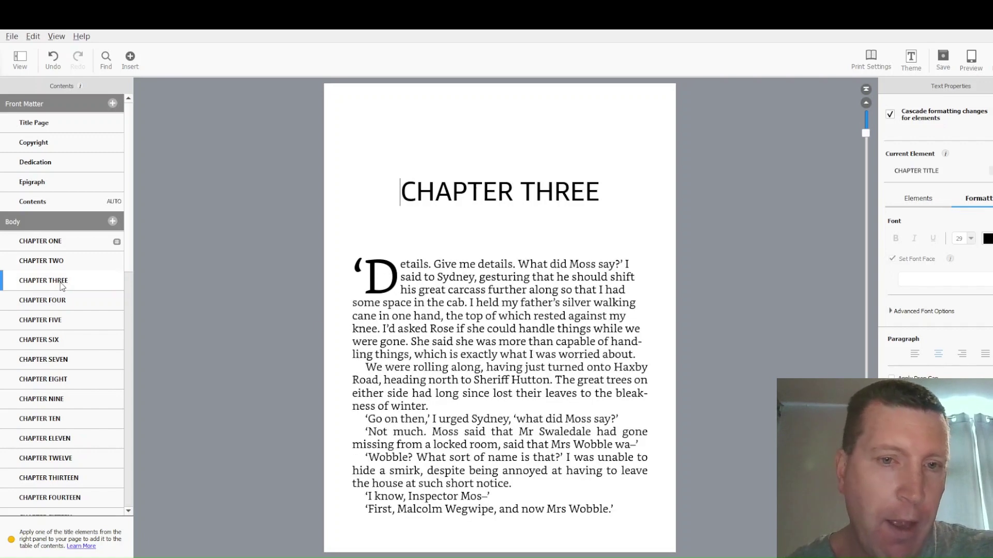
{"action": "left_click", "coordinate": [47, 246]}
{"action": "left_click", "coordinate": [49, 264]}
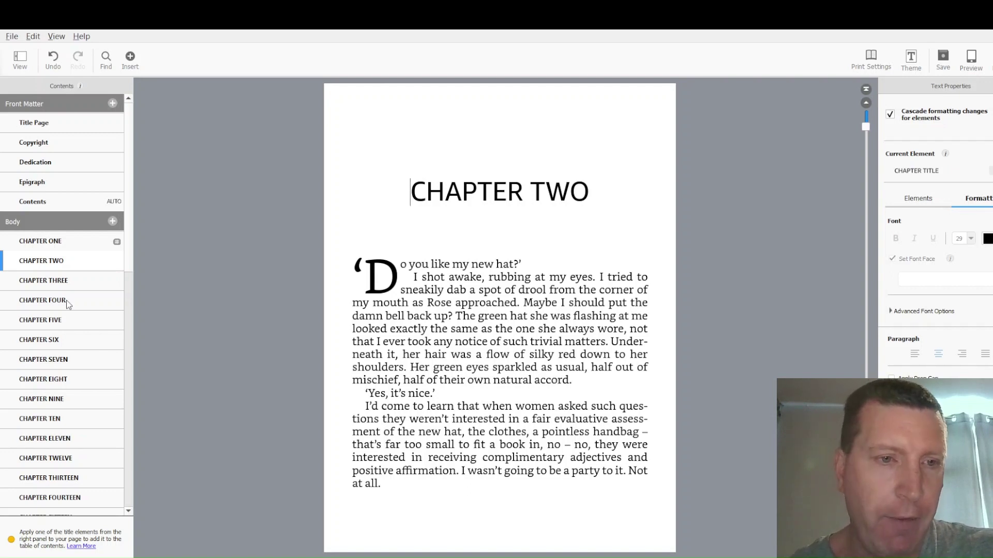
In Chapter One, italicise 'devastating news', then undo it so it stays plain text.
{"action": "left_click", "coordinate": [52, 245]}
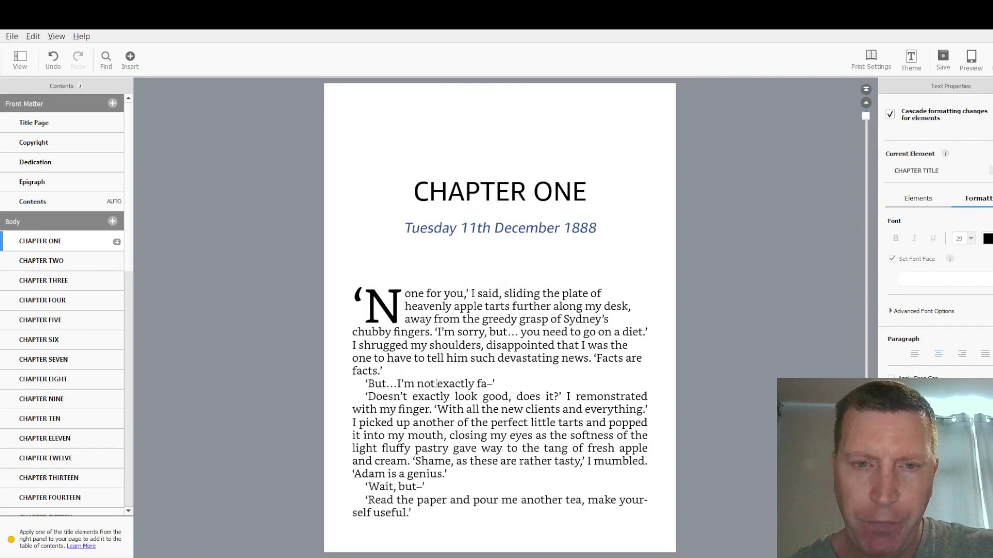
{"action": "left_click_drag", "start_coordinate": [588, 360], "coordinate": [503, 361]}
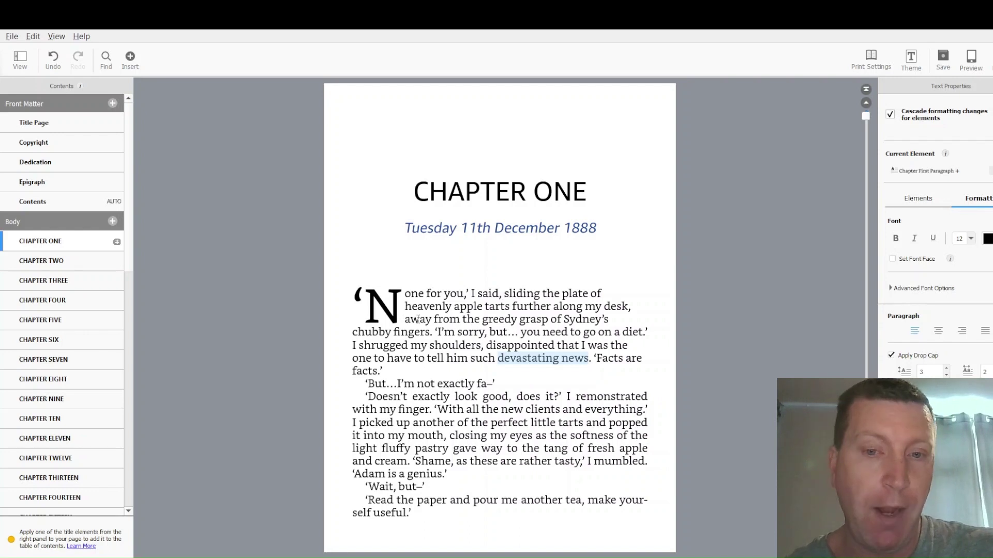
{"action": "left_click", "coordinate": [914, 238]}
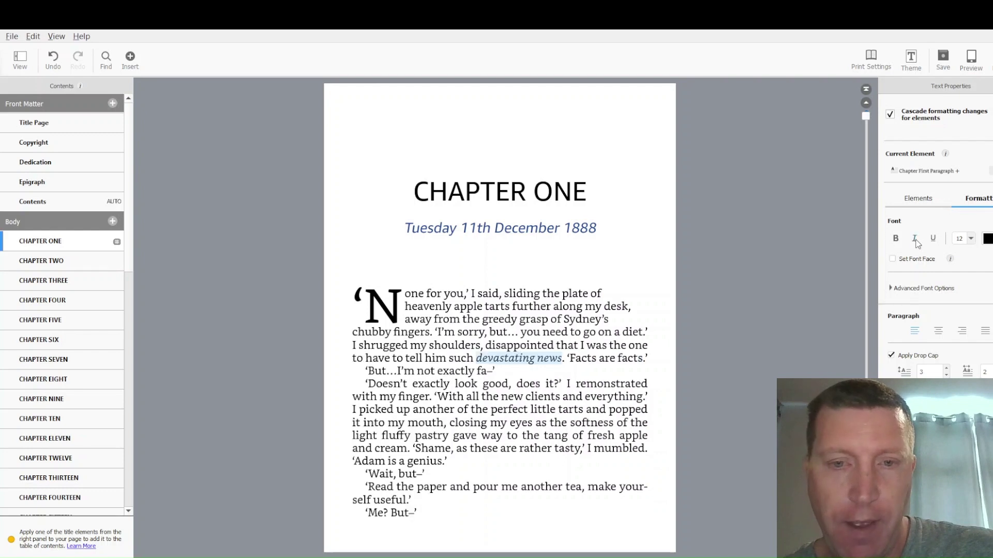
{"action": "left_click", "coordinate": [499, 422]}
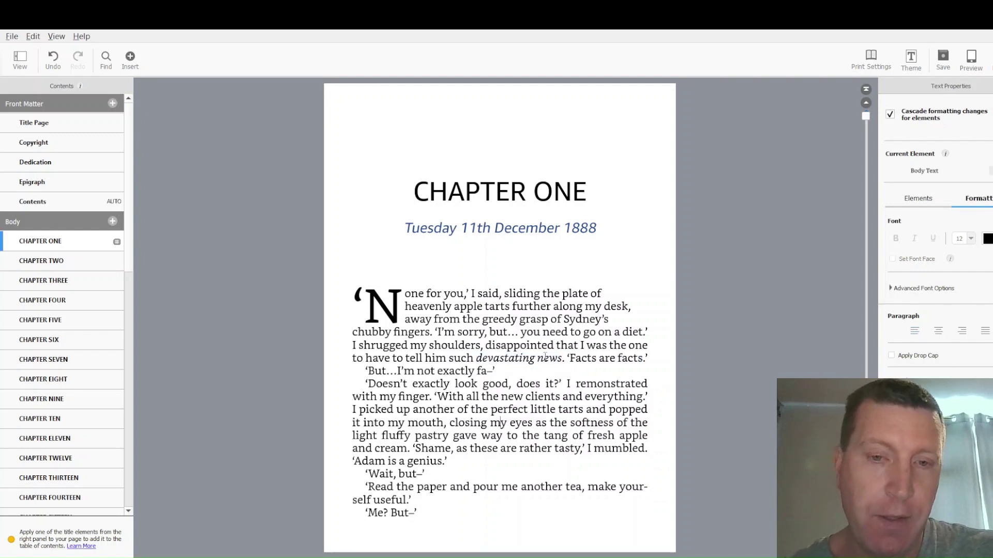
{"action": "key", "text": "ctrl+z"}
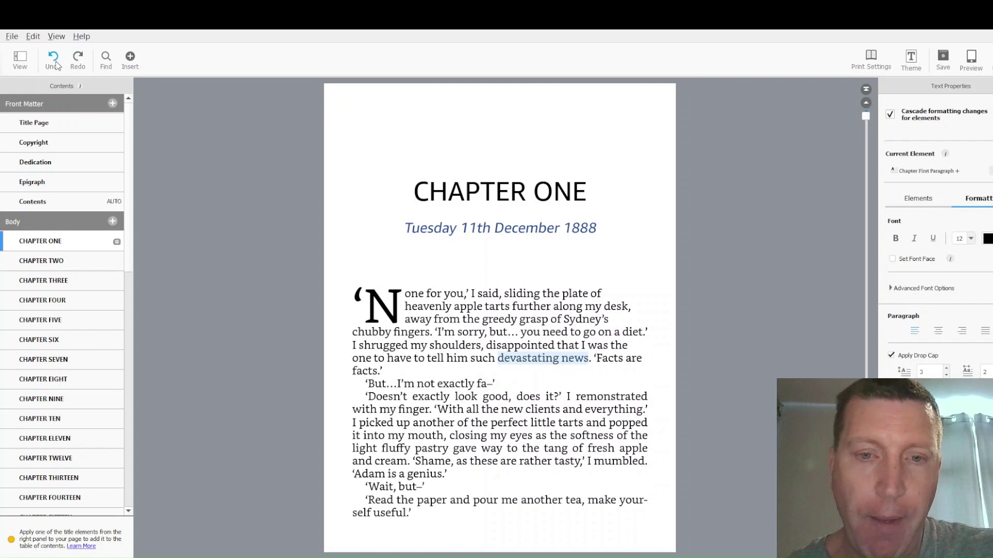
{"action": "left_click_drag", "start_coordinate": [554, 422], "coordinate": [550, 412]}
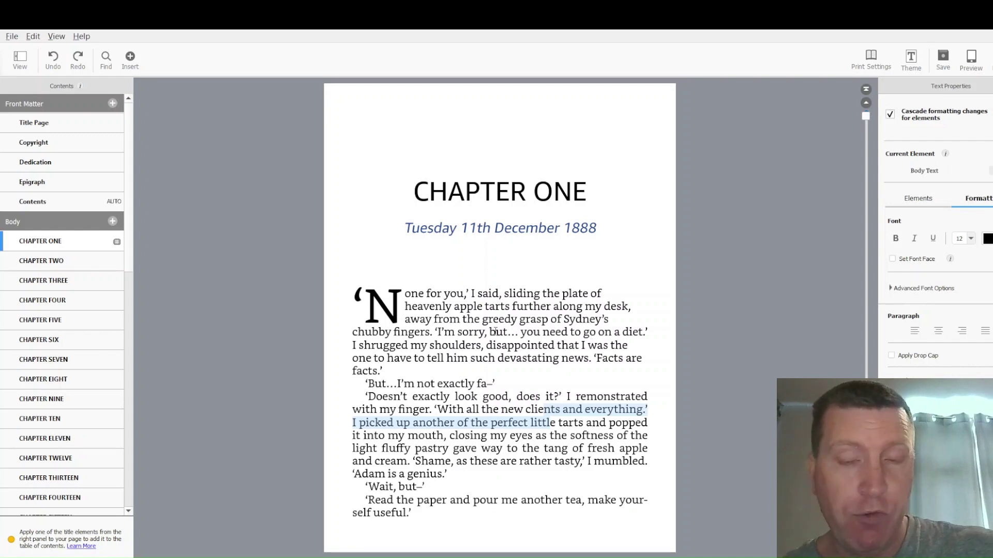
Page down through Chapters One and Two to Chapter Three's *** scene break.
{"action": "key", "text": "Page_Down"}
{"action": "key", "text": "Page_Down"}
{"action": "key", "text": "Page_Down"}
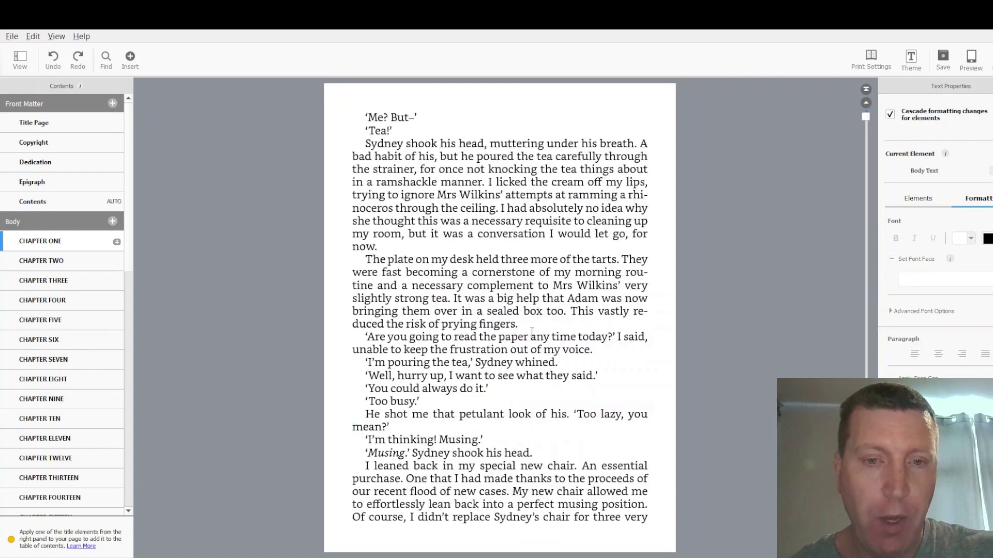
{"action": "key", "text": "Page_Down"}
{"action": "key", "text": "Page_Down"}
{"action": "key", "text": "Page_Down"}
{"action": "key", "text": "Page_Down"}
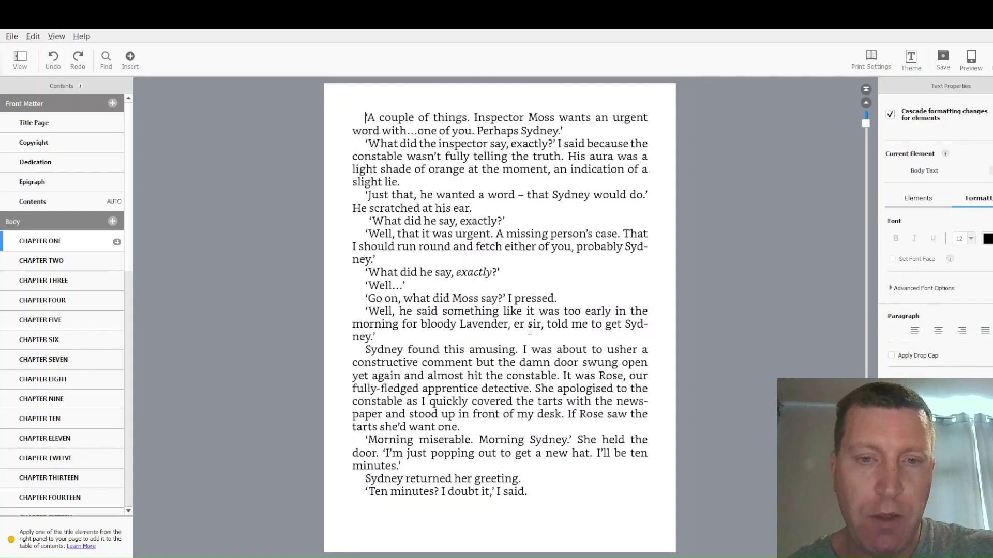
{"action": "key", "text": "Page_Down"}
{"action": "key", "text": "Page_Down"}
{"action": "key", "text": "Page_Down"}
{"action": "key", "text": "Page_Down"}
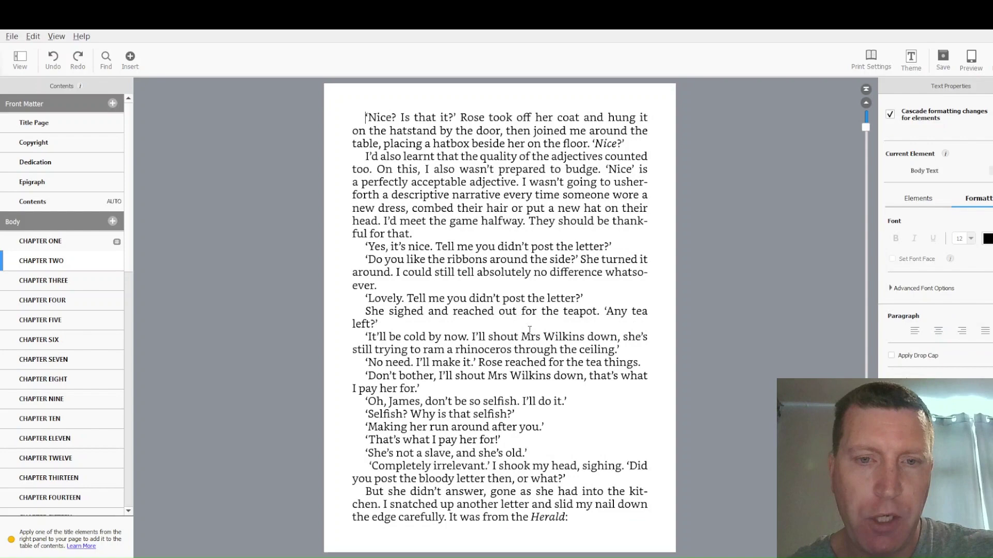
{"action": "key", "text": "Page_Down"}
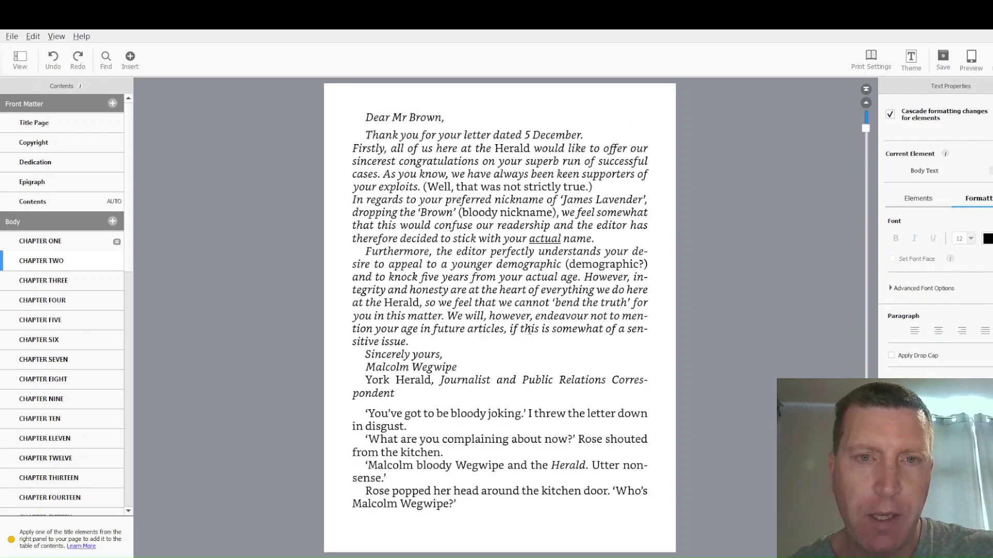
{"action": "key", "text": "Page_Down"}
{"action": "key", "text": "Page_Down"}
{"action": "key", "text": "Page_Down"}
{"action": "key", "text": "Page_Down"}
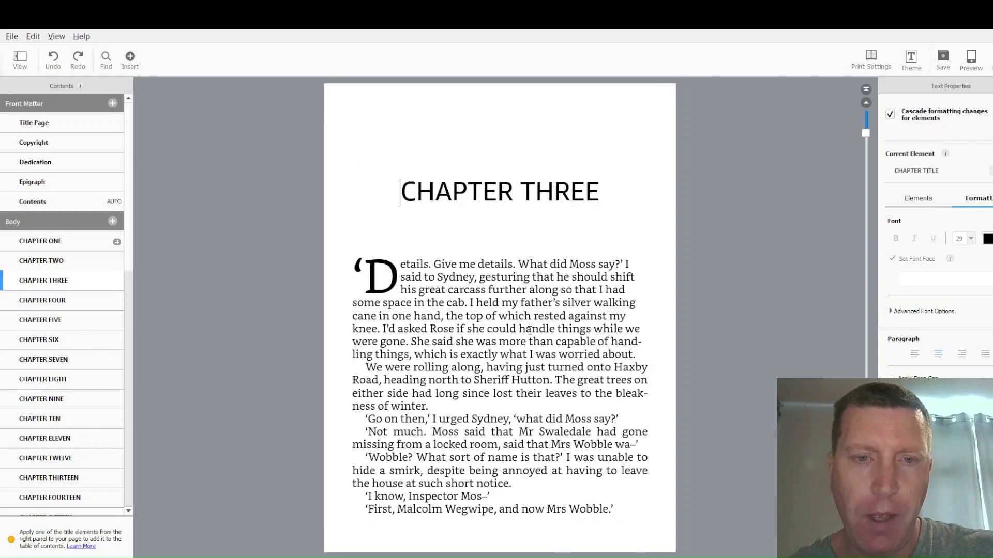
{"action": "key", "text": "Page_Down"}
{"action": "key", "text": "Page_Down"}
{"action": "key", "text": "Page_Down"}
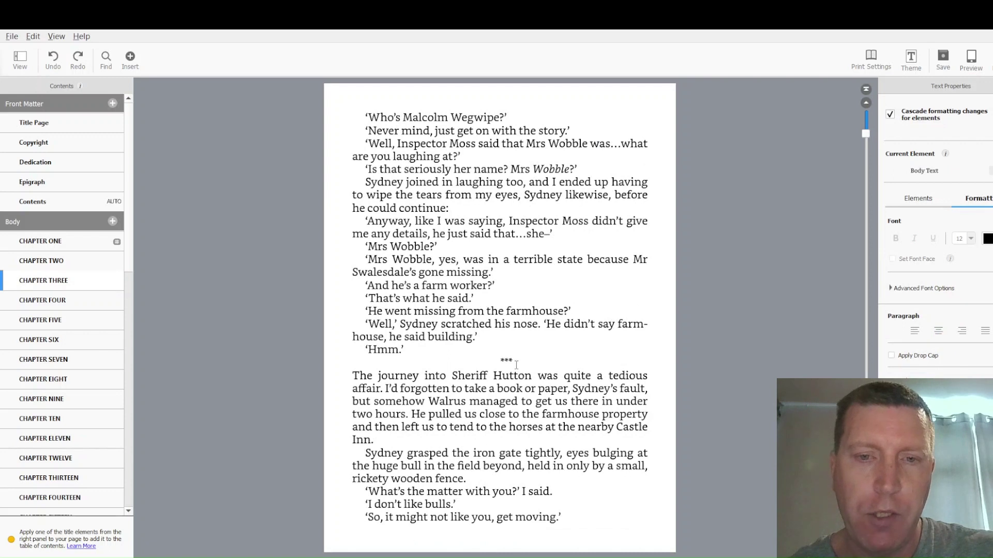
Turn Chapter Three's *** scene break into a three-diamond separator.
{"action": "double_click", "coordinate": [515, 363]}
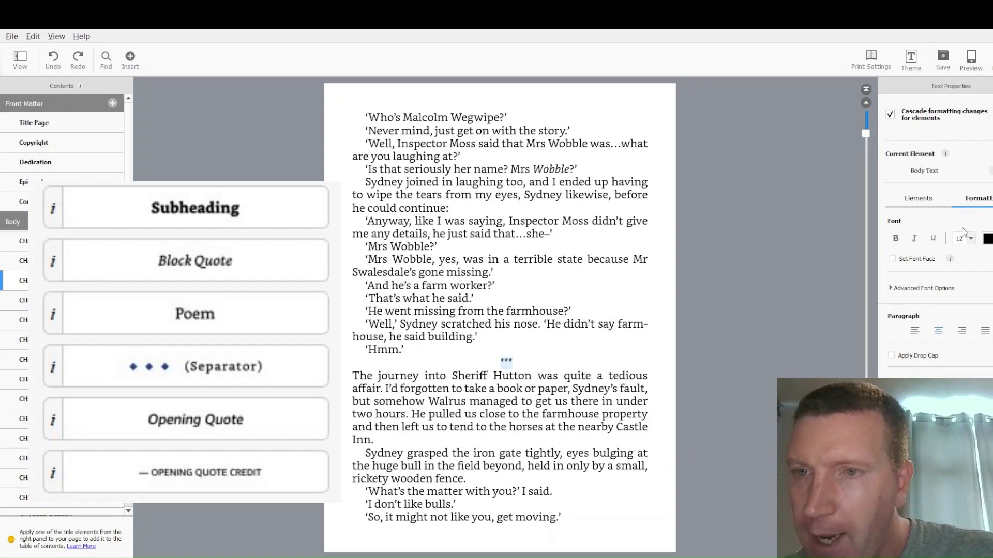
{"action": "left_click", "coordinate": [916, 206]}
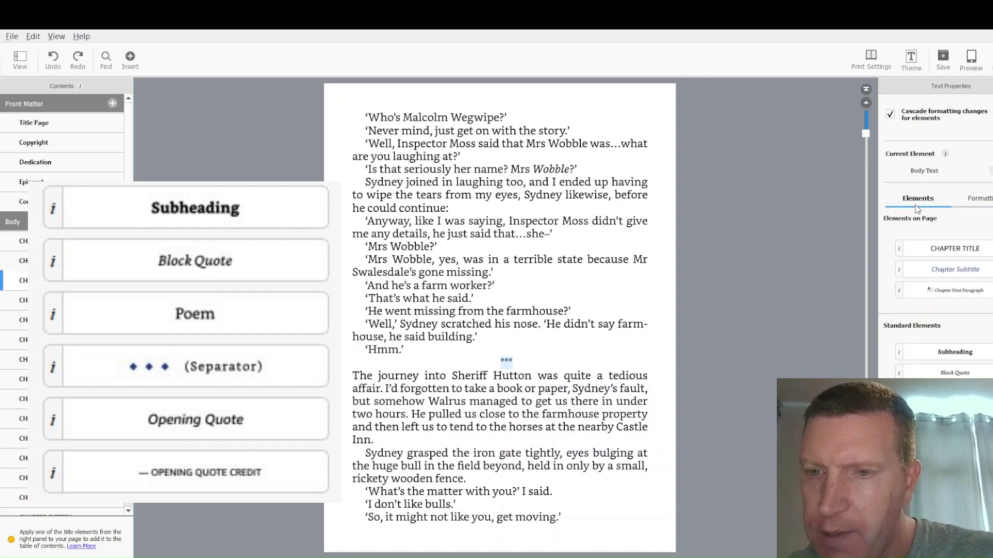
{"action": "key", "text": "ctrl+y"}
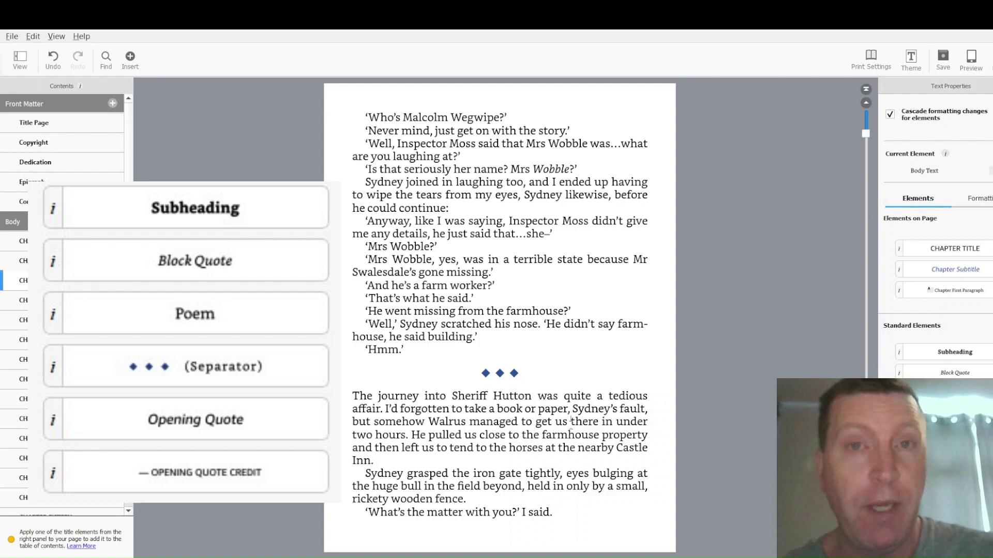
{"action": "key", "text": "Page_Down"}
{"action": "key", "text": "Page_Down"}
{"action": "key", "text": "Page_Down"}
{"action": "key", "text": "Page_Down"}
{"action": "key", "text": "Page_Down"}
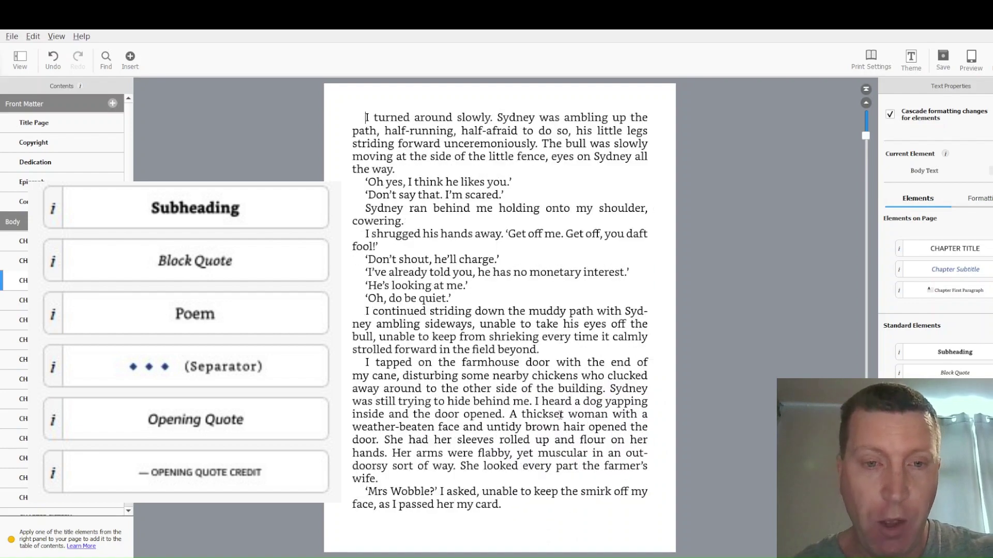
{"action": "key", "text": "Page_Down"}
{"action": "key", "text": "Page_Down"}
{"action": "key", "text": "Page_Down"}
{"action": "key", "text": "Page_Down"}
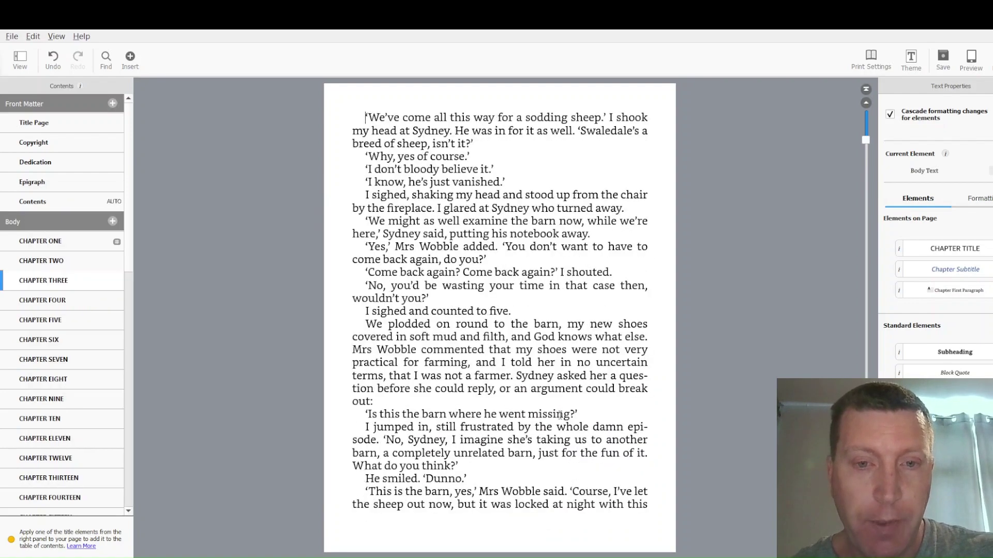
{"action": "key", "text": "Page_Up"}
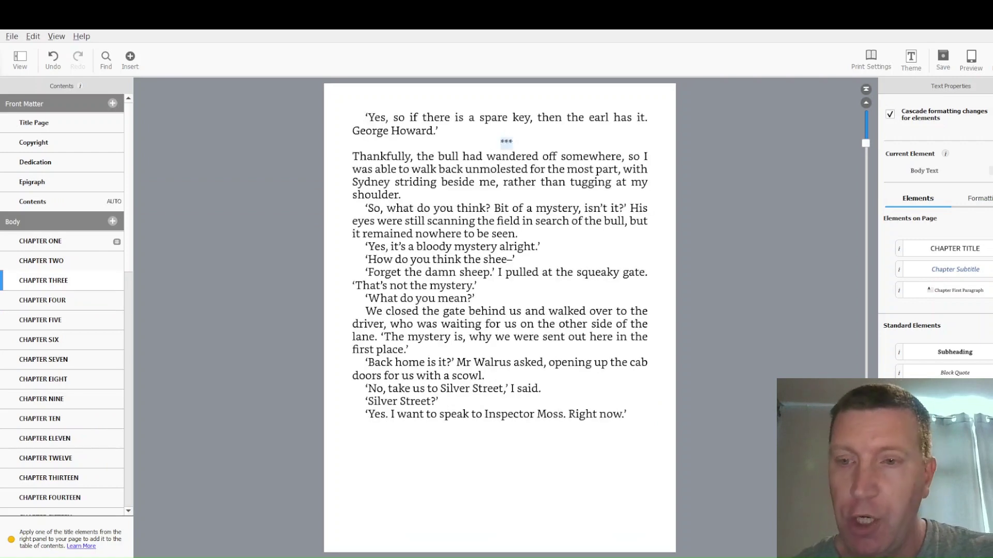
{"action": "left_click", "coordinate": [549, 372]}
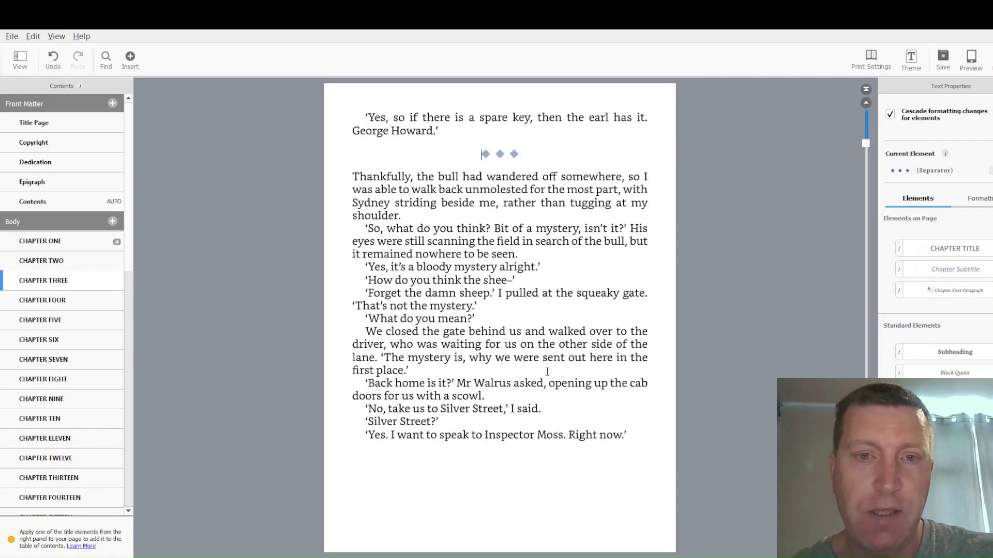
Page back to Chapter One's opening page.
{"action": "key", "text": "Page_Up"}
{"action": "key", "text": "Page_Up"}
{"action": "key", "text": "Page_Up"}
{"action": "key", "text": "Page_Up"}
{"action": "key", "text": "Page_Up"}
{"action": "key", "text": "Page_Up"}
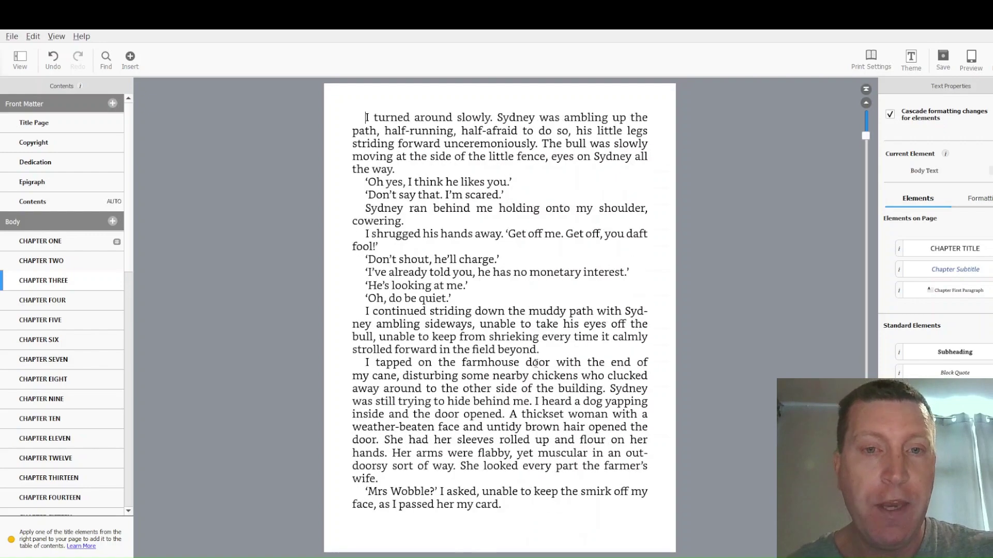
{"action": "key", "text": "Page_Up"}
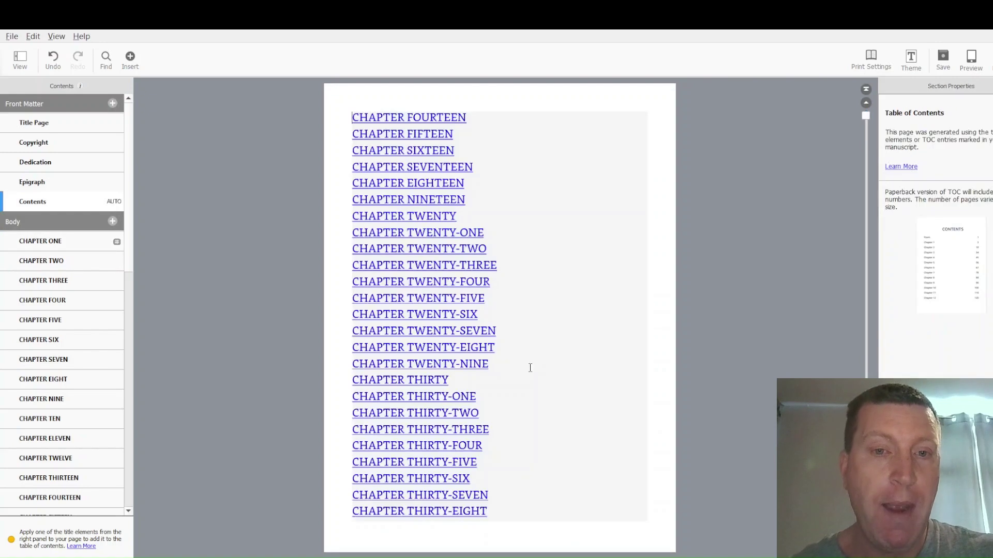
{"action": "key", "text": "Page_Down"}
{"action": "key", "text": "Page_Down"}
{"action": "key", "text": "Page_Down"}
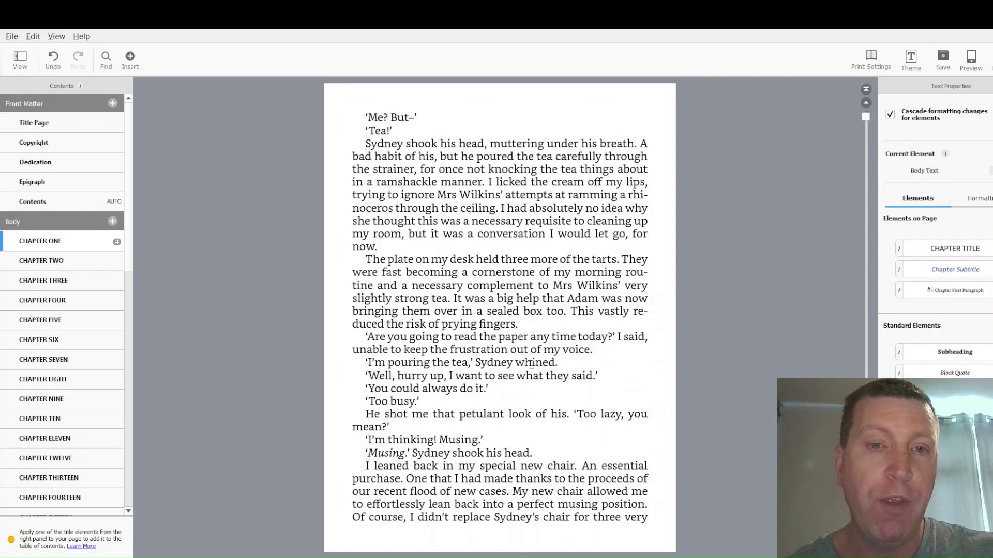
{"action": "key", "text": "ctrl+Home"}
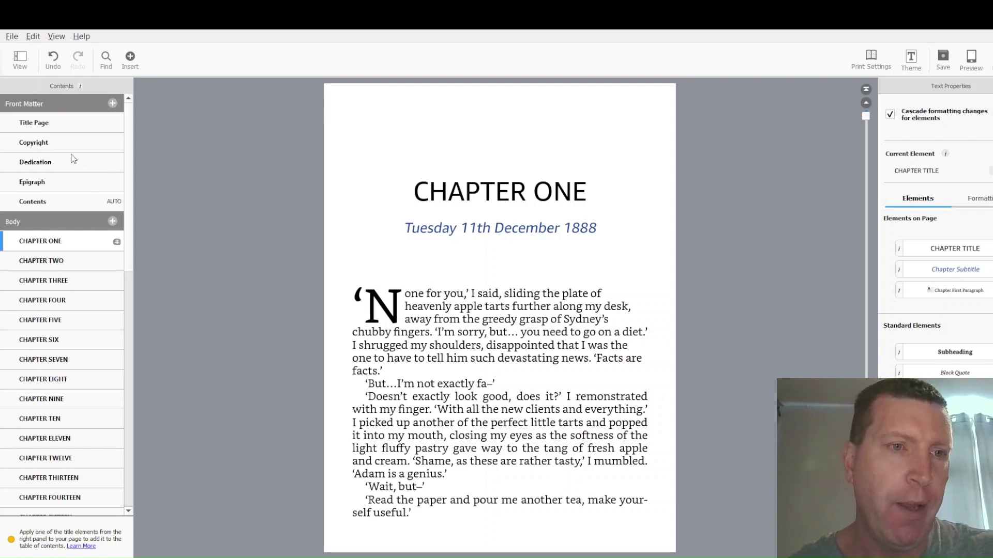
Go to the Title Page, then scroll past Copyright, Dedication and Epigraph to the Contents page.
{"action": "left_click", "coordinate": [39, 124]}
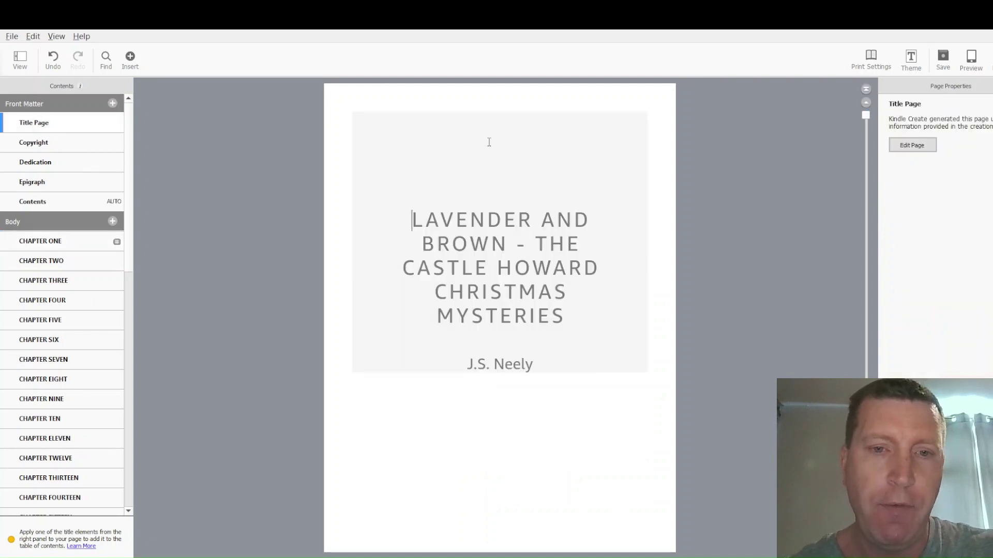
{"action": "scroll", "coordinate": [490, 144], "scroll_direction": "down", "scroll_amount": 2}
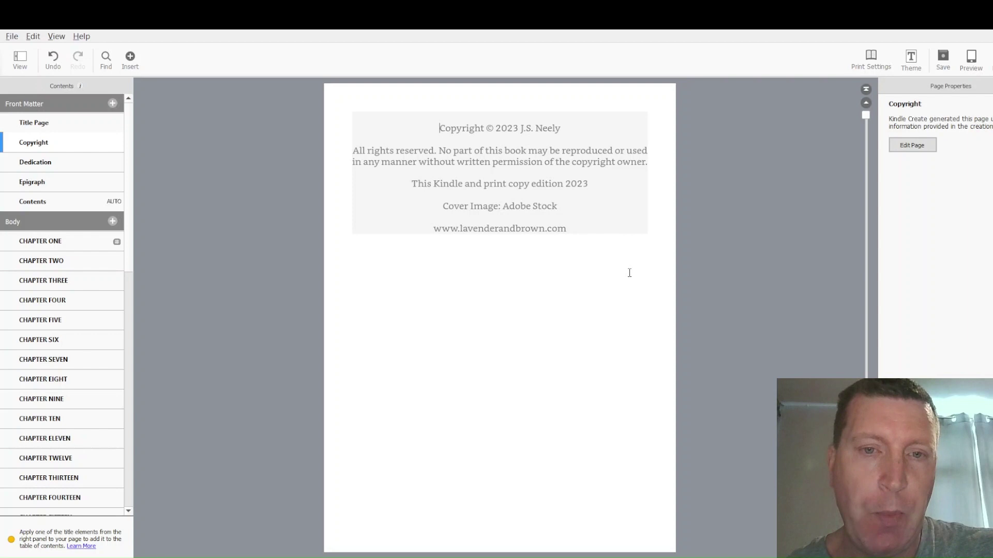
{"action": "scroll", "coordinate": [629, 272], "scroll_direction": "down", "scroll_amount": 2}
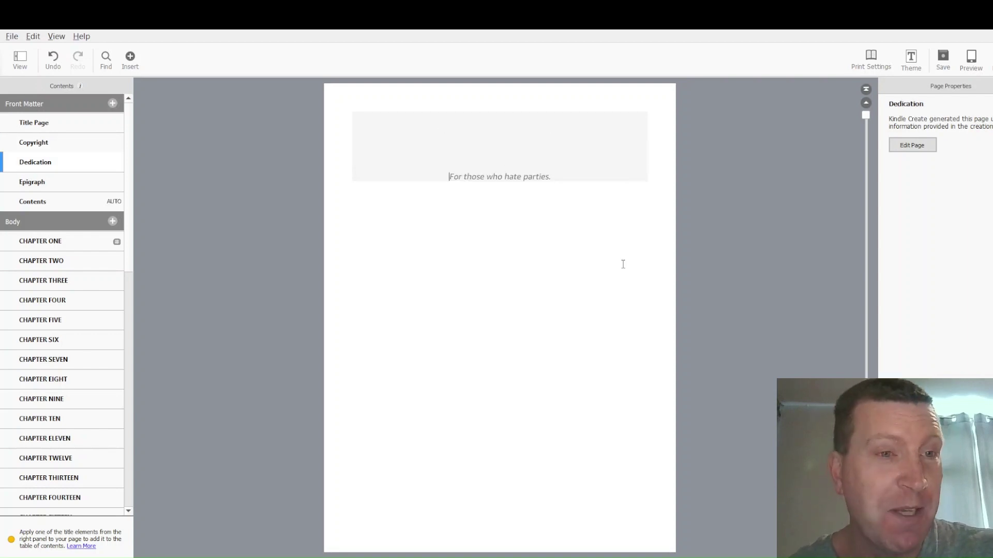
{"action": "scroll", "coordinate": [623, 264], "scroll_direction": "down", "scroll_amount": 2}
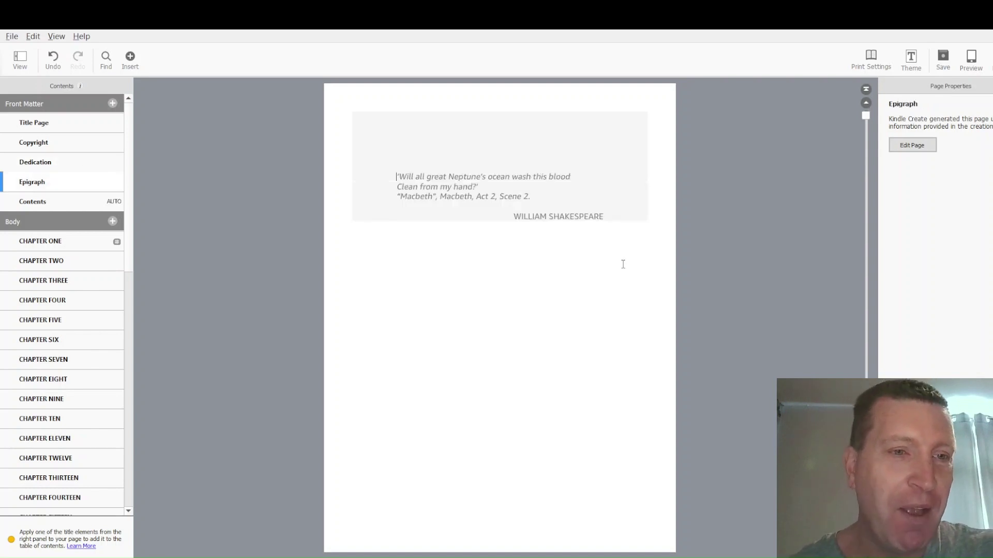
{"action": "scroll", "coordinate": [617, 281], "scroll_direction": "down", "scroll_amount": 2}
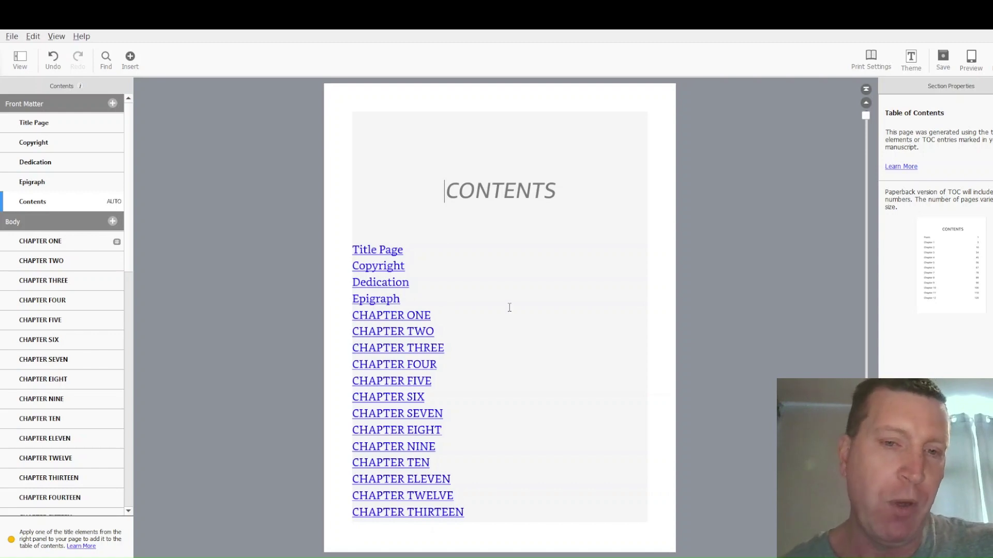
Page through the full contents list, then return to the Title Page.
{"action": "key", "text": "Page_Down"}
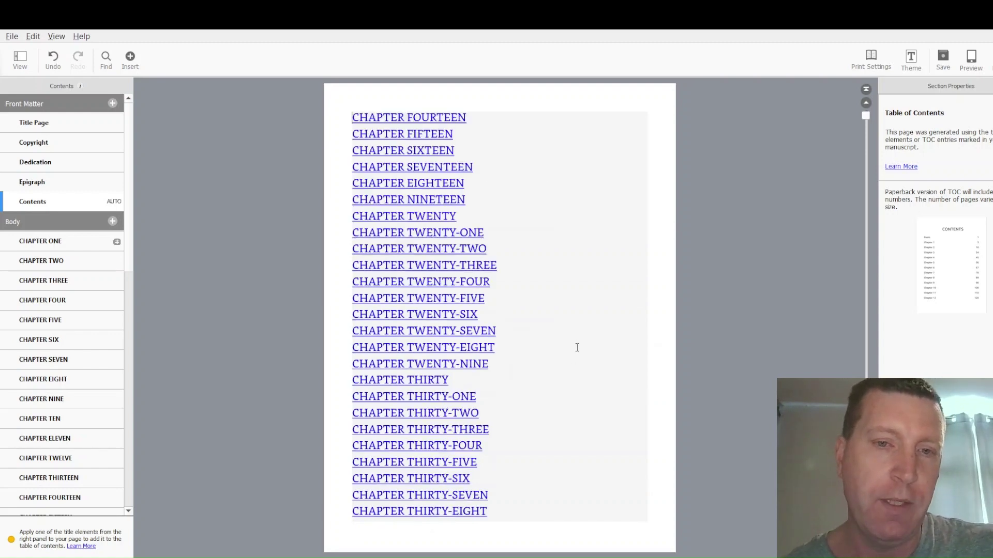
{"action": "key", "text": "Page_Down"}
{"action": "key", "text": "Page_Up"}
{"action": "key", "text": "Page_Up"}
{"action": "key", "text": "Page_Up"}
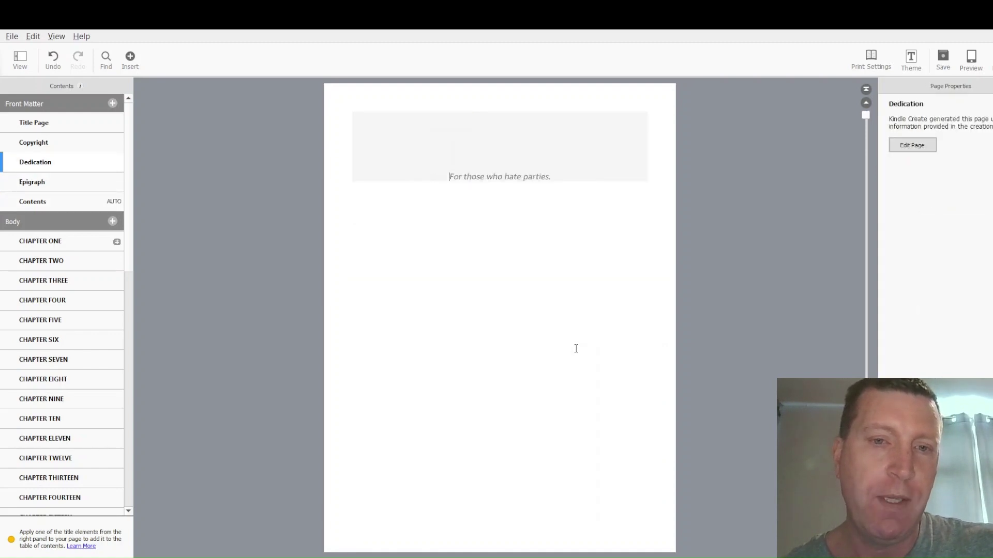
{"action": "key", "text": "Page_Down"}
{"action": "key", "text": "Page_Down"}
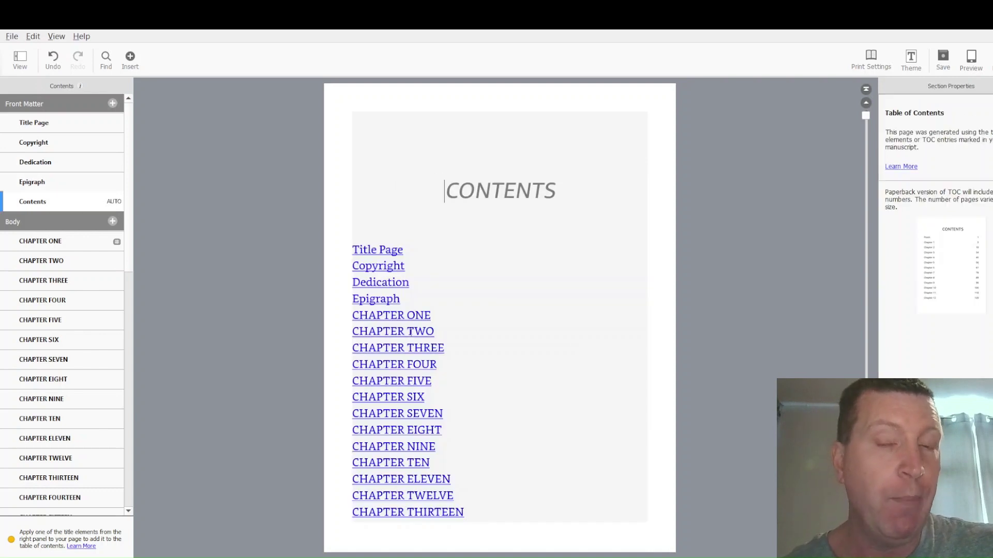
{"action": "key", "text": "Page_Down"}
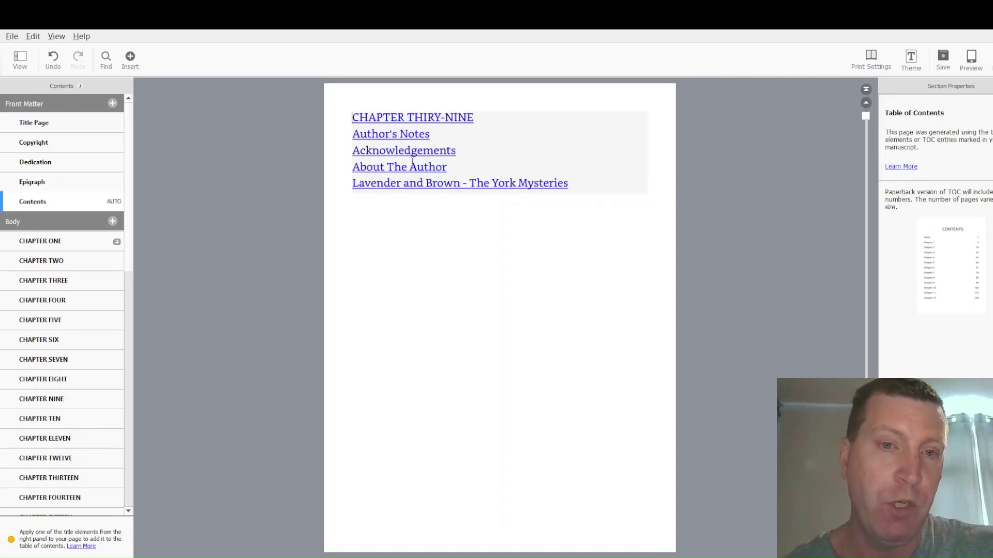
{"action": "key", "text": "Page_Up"}
{"action": "key", "text": "Page_Up"}
{"action": "key", "text": "Page_Up"}
{"action": "key", "text": "Page_Up"}
{"action": "key", "text": "Page_Up"}
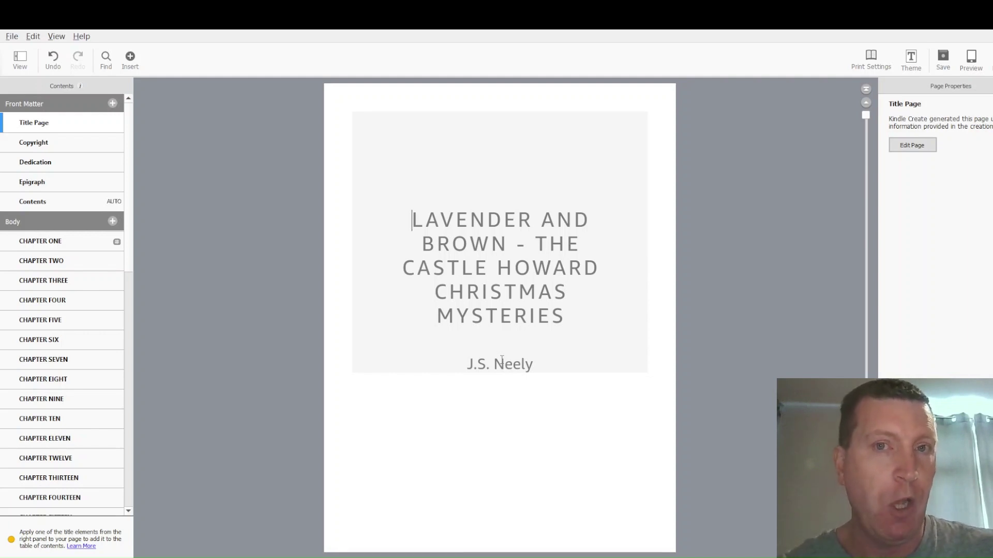
{"action": "left_click", "coordinate": [874, 61]}
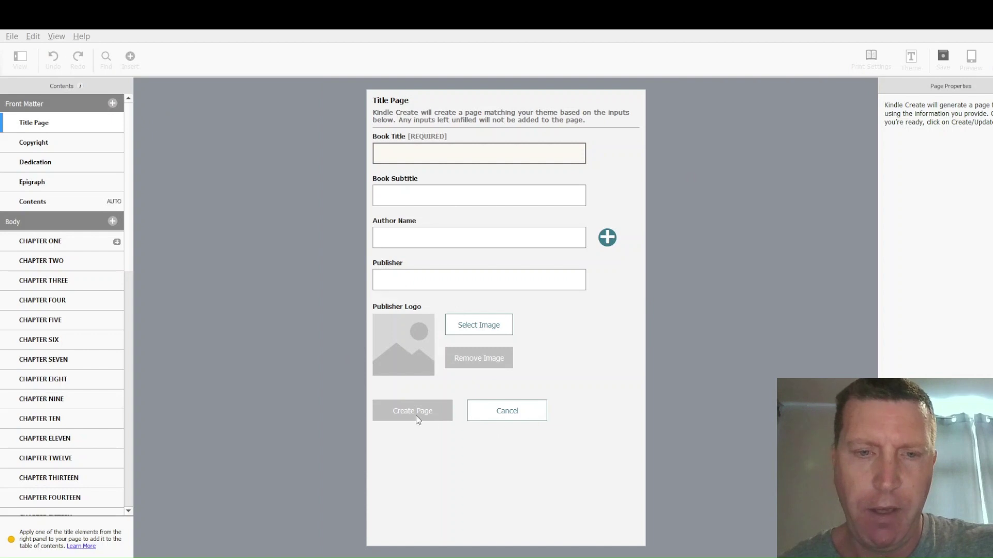
{"action": "left_click", "coordinate": [524, 415]}
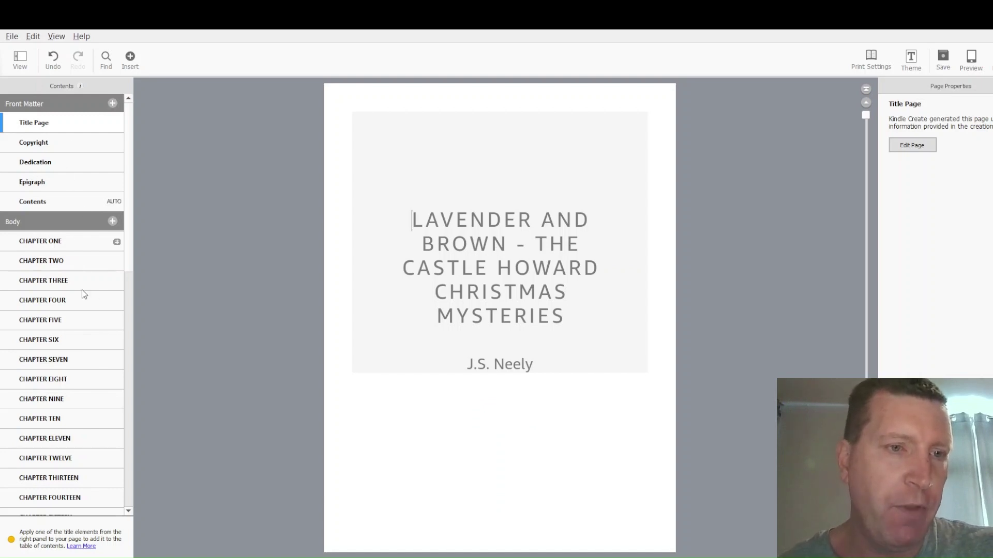
Visit Author's Notes and Chapter Thirty-Two from Back Matter, then scroll to Chapter Thirty-Nine's closing page.
{"action": "scroll", "coordinate": [82, 290], "scroll_direction": "down", "scroll_amount": 4}
{"action": "scroll", "coordinate": [81, 289], "scroll_direction": "down", "scroll_amount": 6}
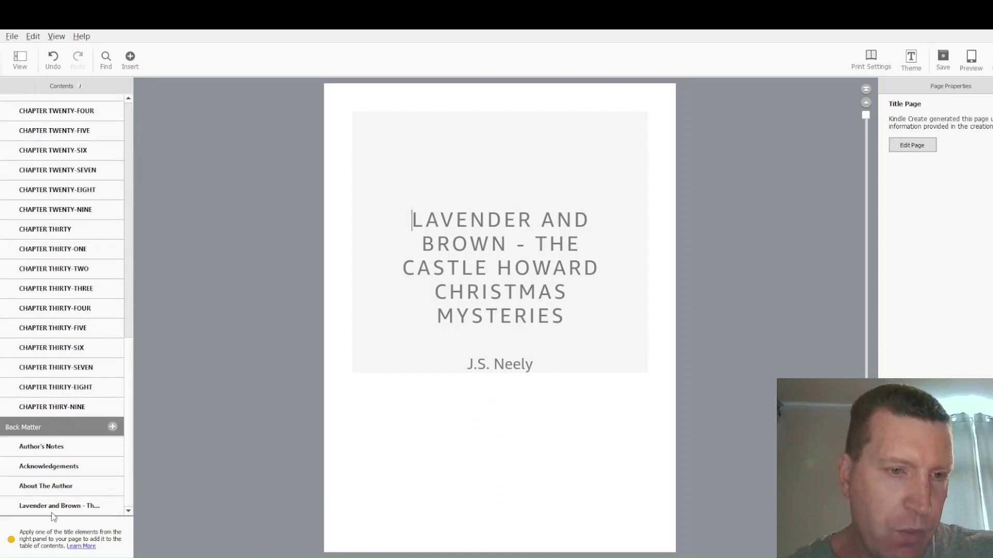
{"action": "left_click", "coordinate": [52, 453]}
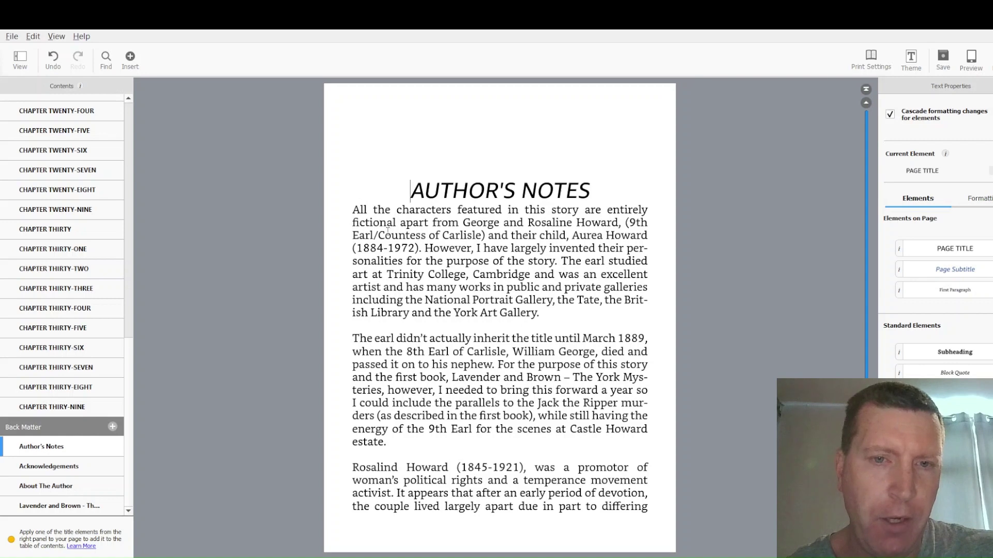
{"action": "left_click", "coordinate": [57, 269]}
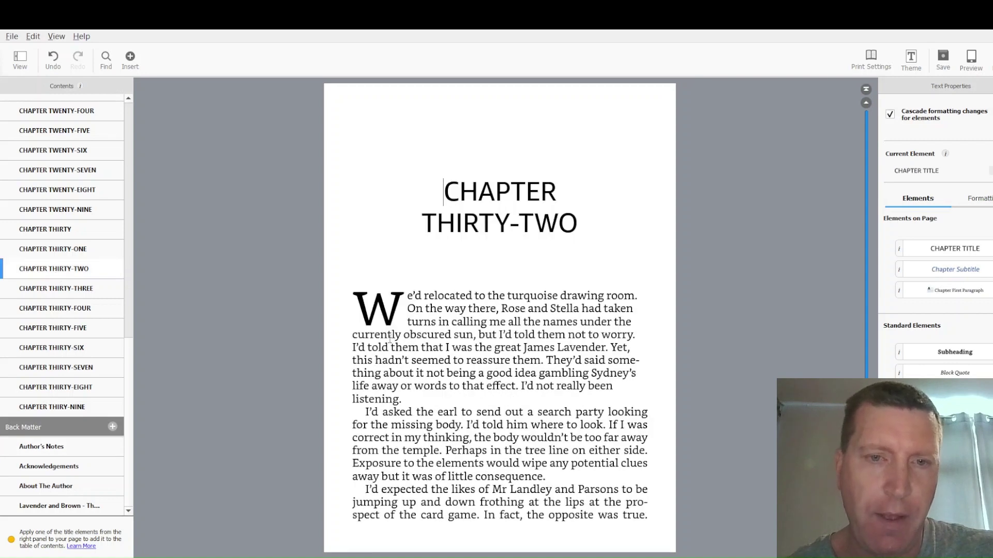
{"action": "left_click", "coordinate": [51, 449]}
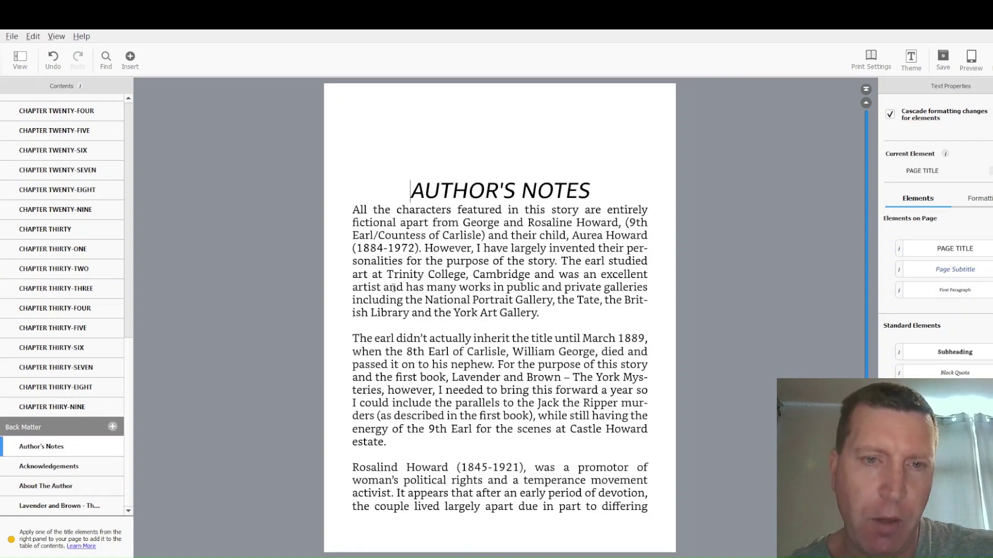
{"action": "scroll", "coordinate": [429, 330], "scroll_direction": "down", "scroll_amount": 5}
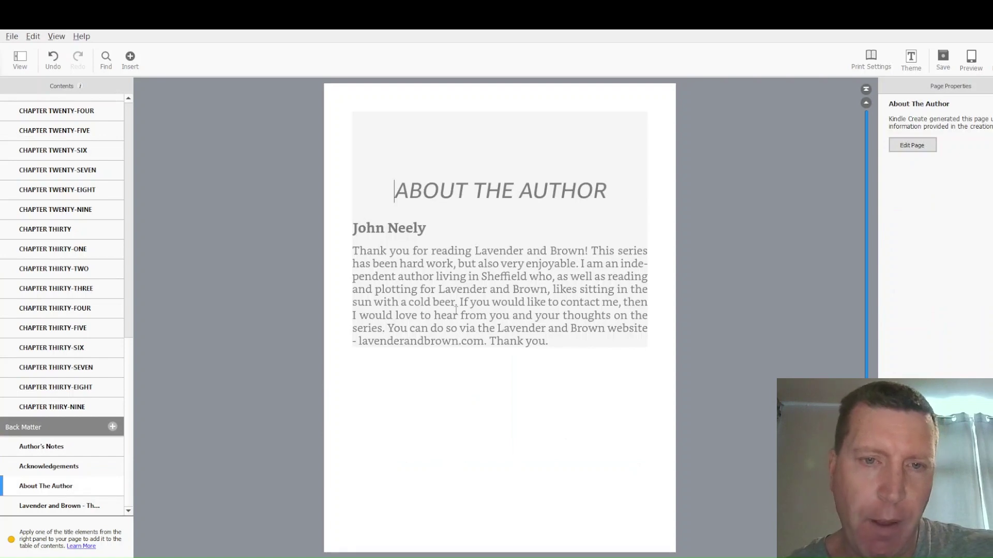
{"action": "scroll", "coordinate": [456, 310], "scroll_direction": "up", "scroll_amount": 5}
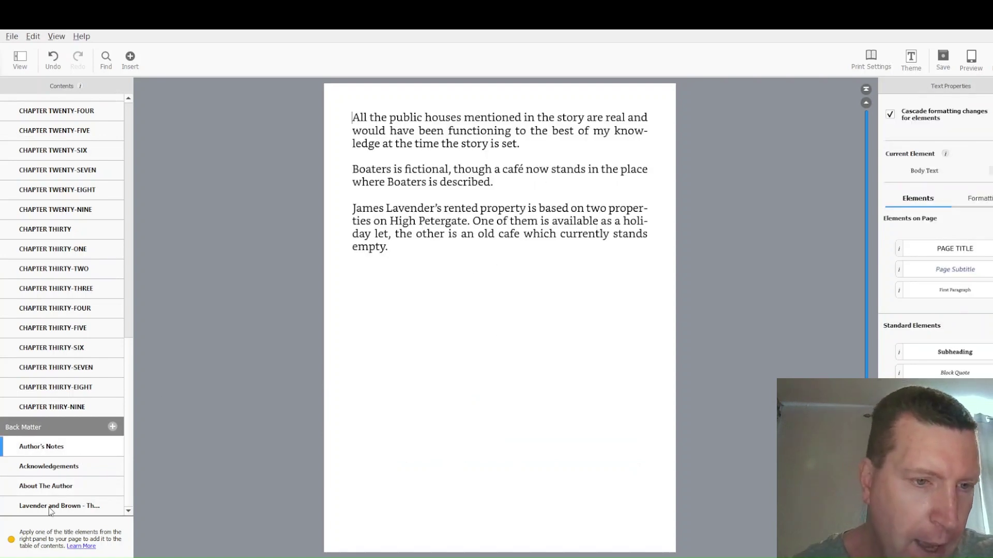
{"action": "scroll", "coordinate": [80, 368], "scroll_direction": "up", "scroll_amount": 5}
{"action": "scroll", "coordinate": [265, 368], "scroll_direction": "up", "scroll_amount": 3}
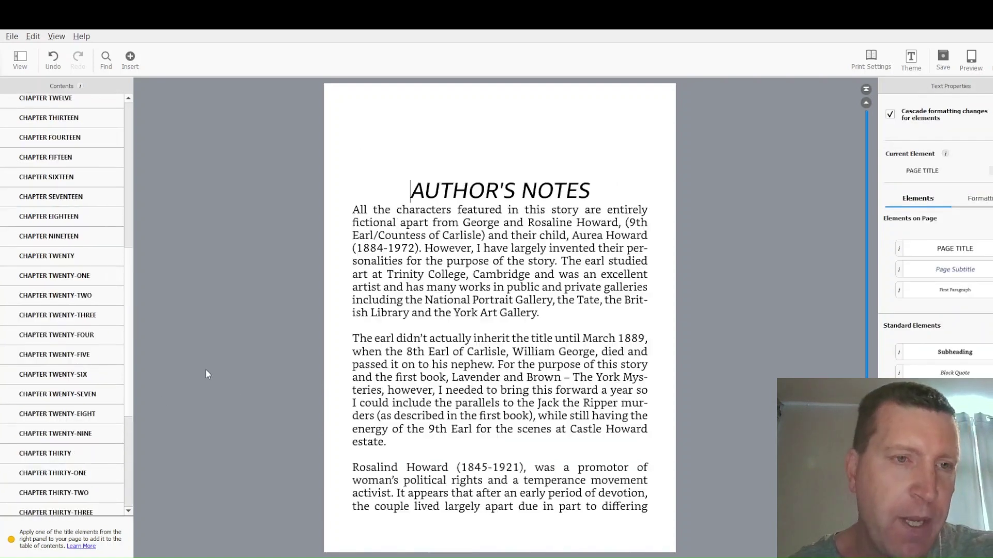
{"action": "scroll", "coordinate": [179, 343], "scroll_direction": "down", "scroll_amount": 2}
{"action": "scroll", "coordinate": [238, 343], "scroll_direction": "up", "scroll_amount": 5}
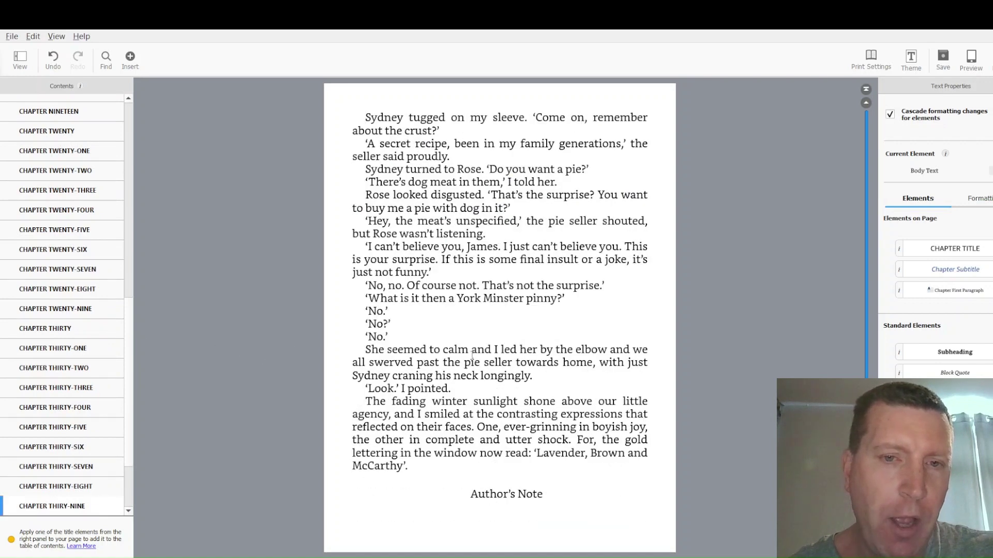
{"action": "scroll", "coordinate": [472, 355], "scroll_direction": "down", "scroll_amount": 6}
{"action": "scroll", "coordinate": [472, 356], "scroll_direction": "up", "scroll_amount": 3}
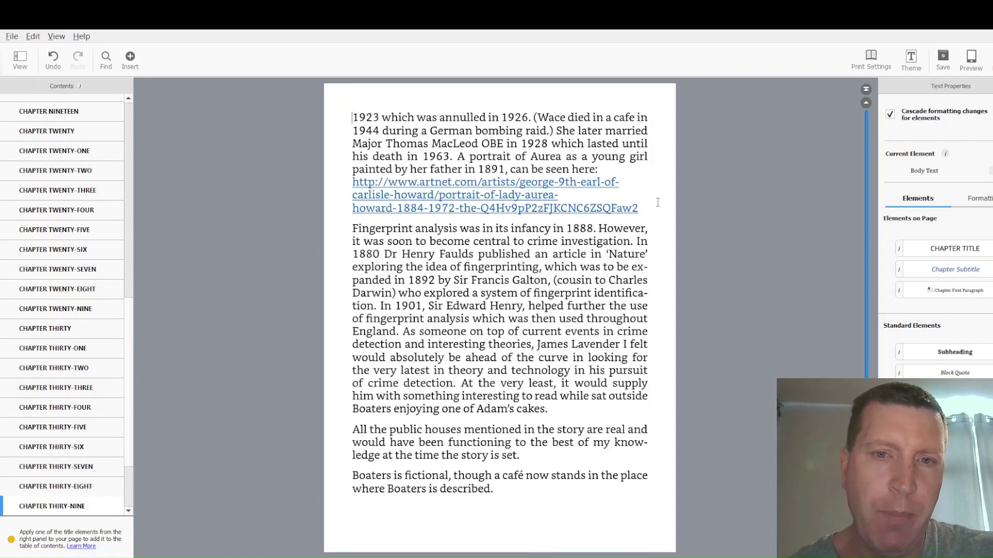
{"action": "left_click_drag", "start_coordinate": [551, 228], "coordinate": [477, 230]}
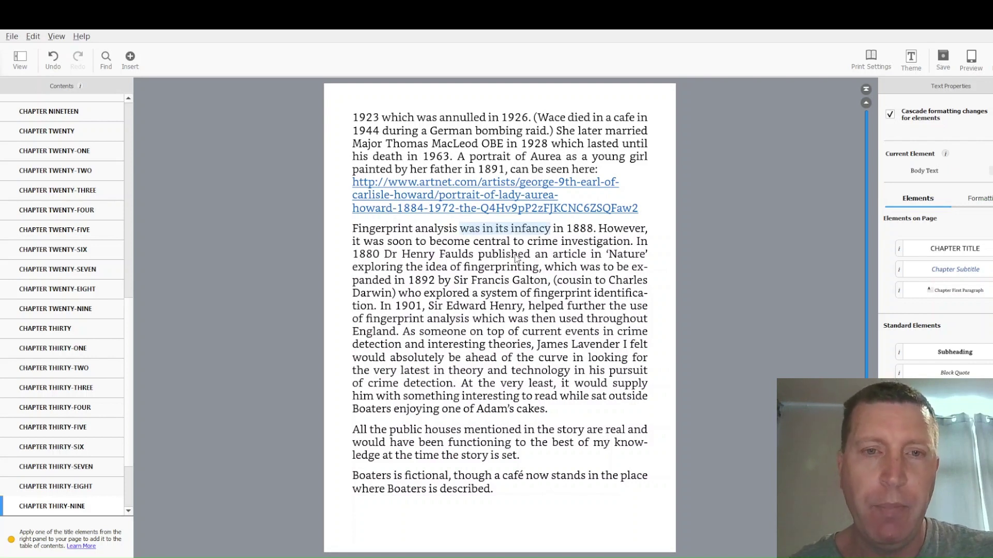
{"action": "left_click", "coordinate": [443, 268]}
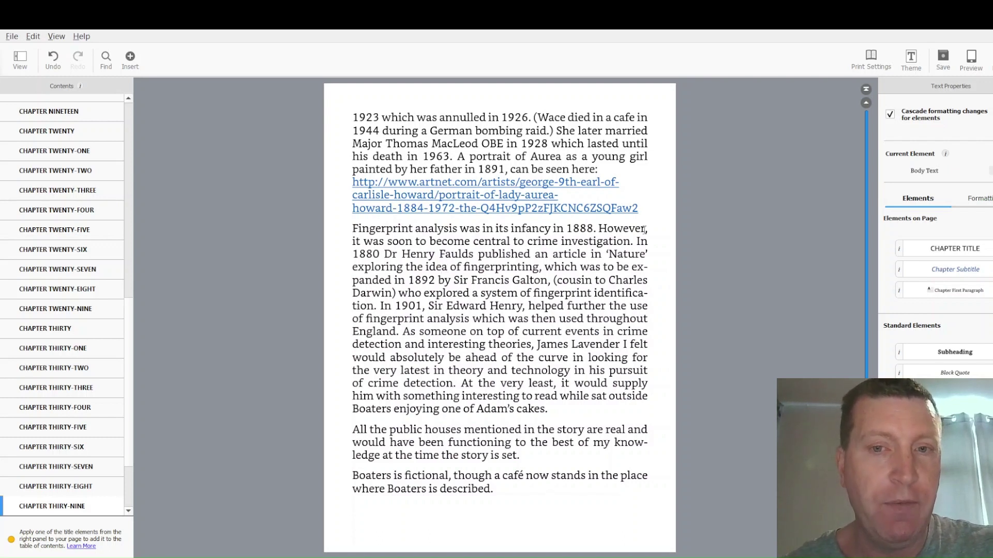
{"action": "left_click", "coordinate": [640, 208]}
{"action": "left_click_drag", "start_coordinate": [640, 208], "coordinate": [357, 188]}
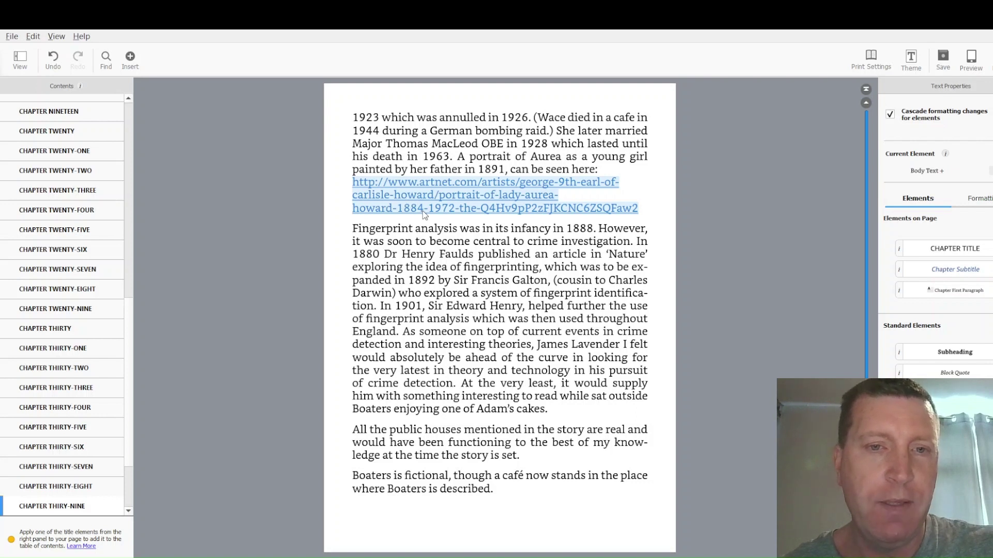
{"action": "left_click", "coordinate": [535, 235]}
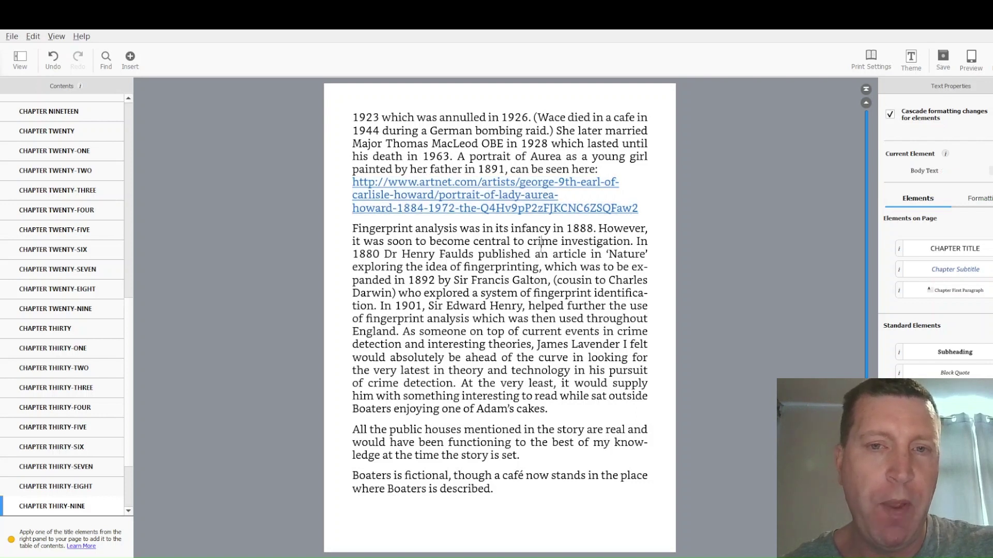
{"action": "double_click", "coordinate": [586, 170]}
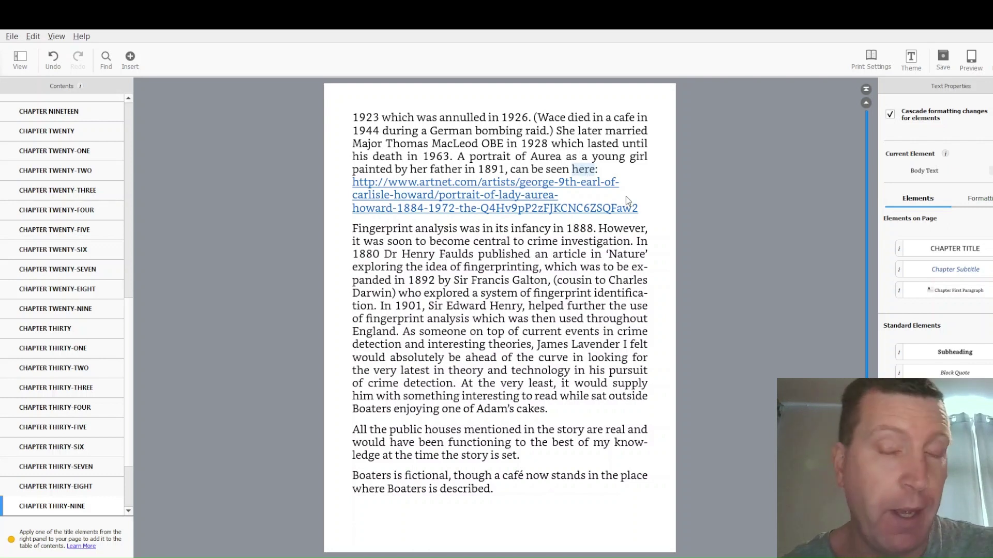
{"action": "left_click_drag", "start_coordinate": [610, 253], "coordinate": [619, 254]}
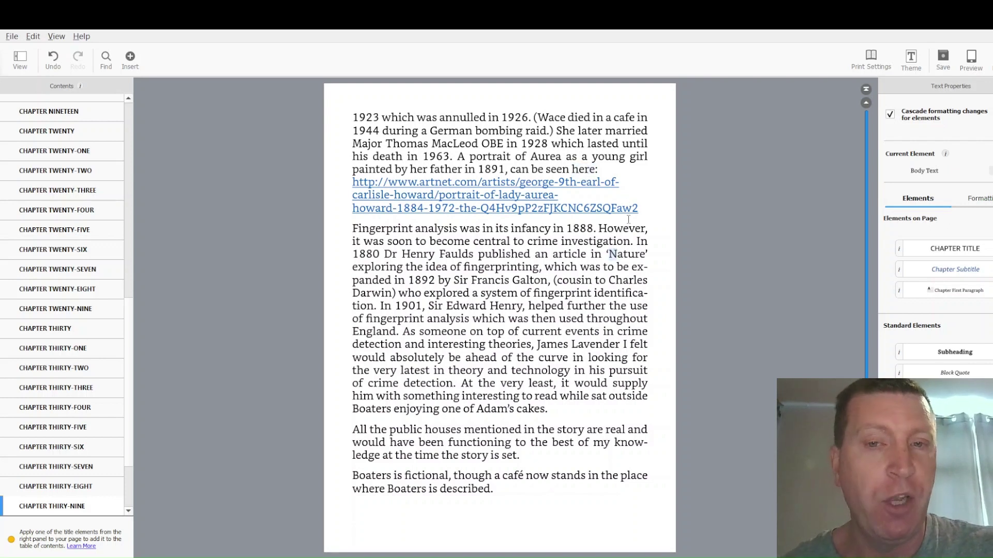
{"action": "left_click", "coordinate": [588, 170]}
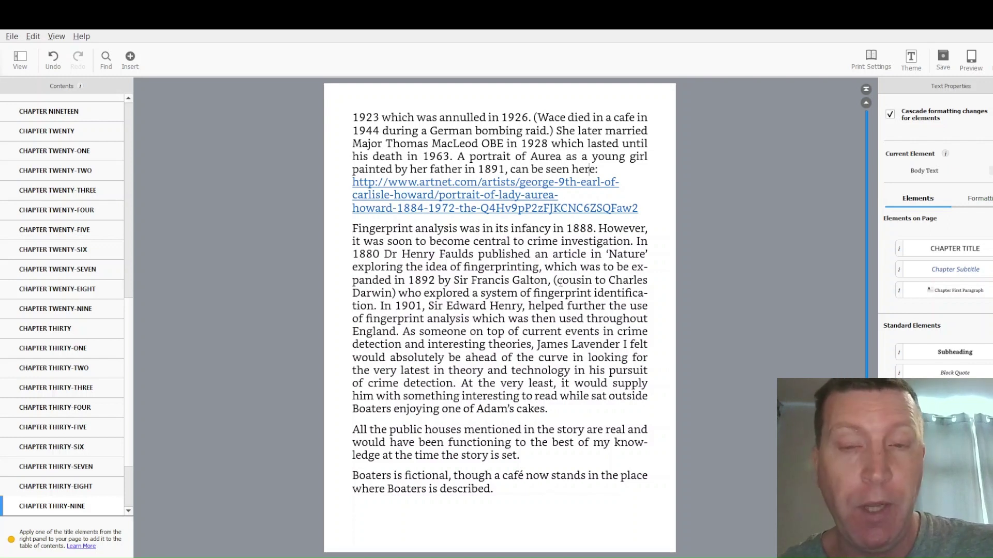
Jump to the book's end, then return to Chapter One's opening page via Contents.
{"action": "scroll", "coordinate": [90, 227], "scroll_direction": "up", "scroll_amount": 10}
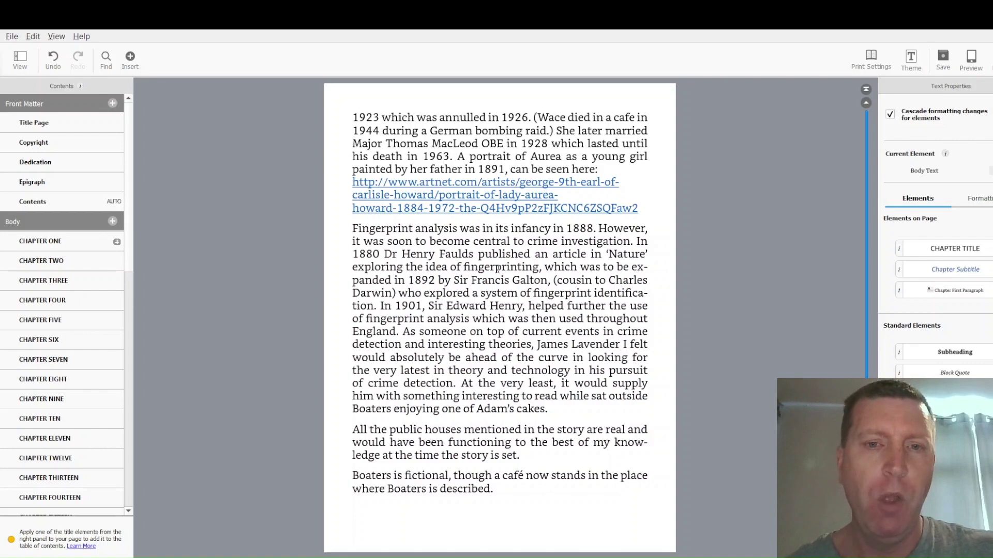
{"action": "key", "text": "ctrl+End"}
{"action": "left_click_drag", "start_coordinate": [128, 273], "coordinate": [132, 106]}
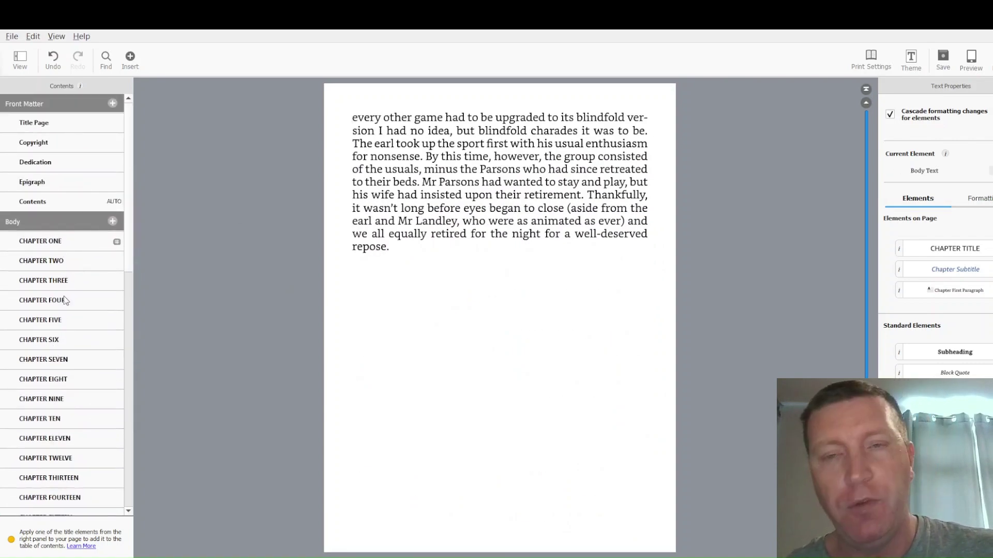
{"action": "left_click", "coordinate": [37, 241]}
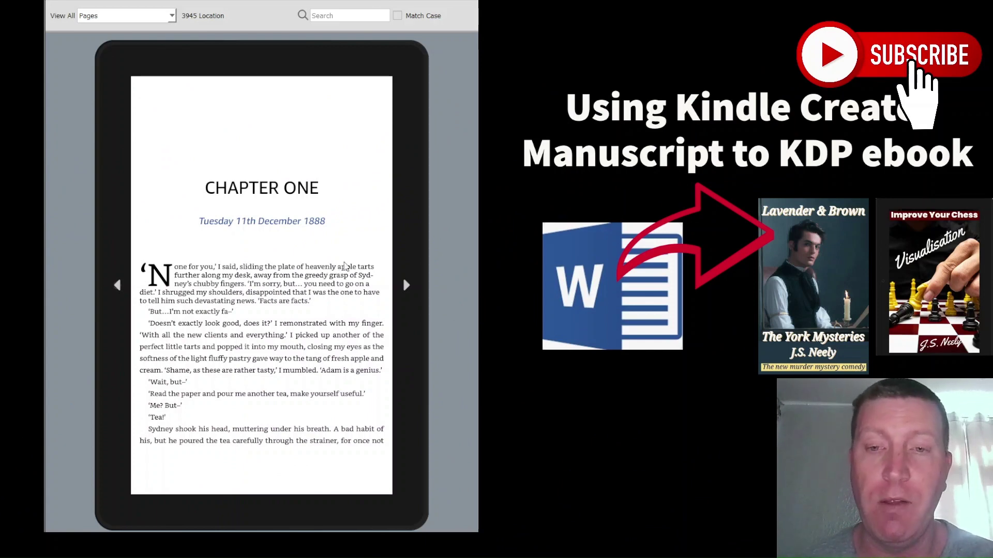
Page the preview forward six pages, then back two.
{"action": "left_click", "coordinate": [407, 289]}
{"action": "left_click", "coordinate": [407, 288]}
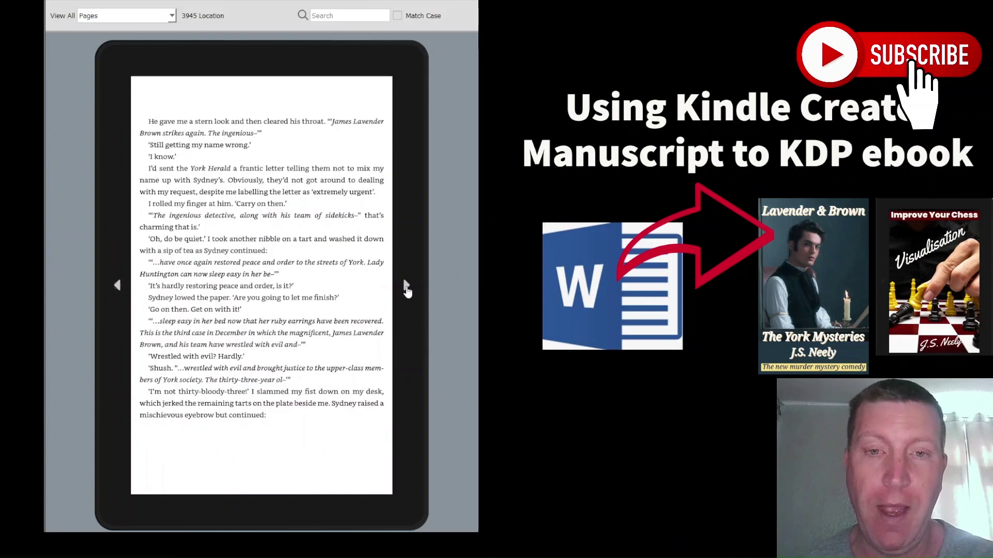
{"action": "left_click", "coordinate": [406, 289]}
{"action": "left_click", "coordinate": [406, 289]}
{"action": "left_click", "coordinate": [406, 288]}
{"action": "left_click", "coordinate": [406, 289]}
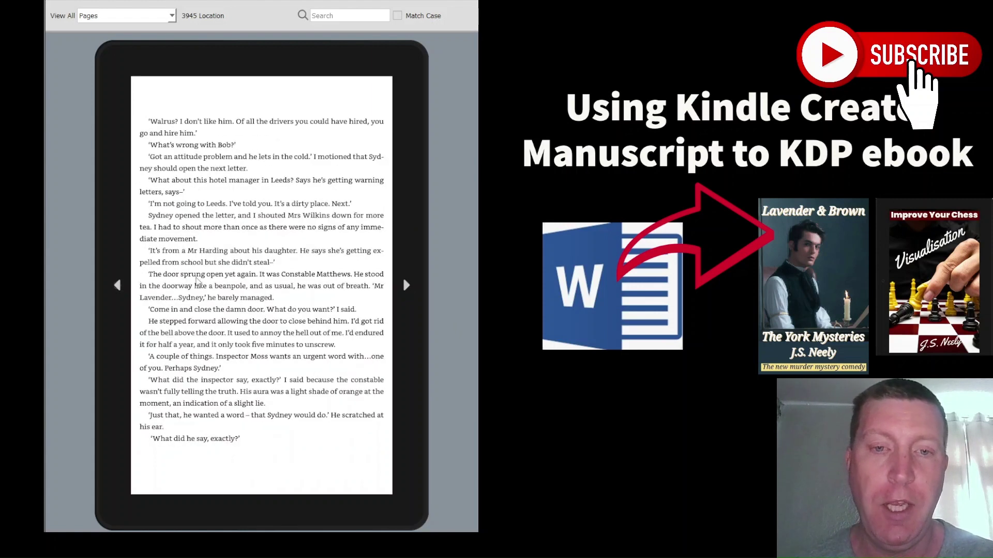
{"action": "left_click", "coordinate": [119, 286]}
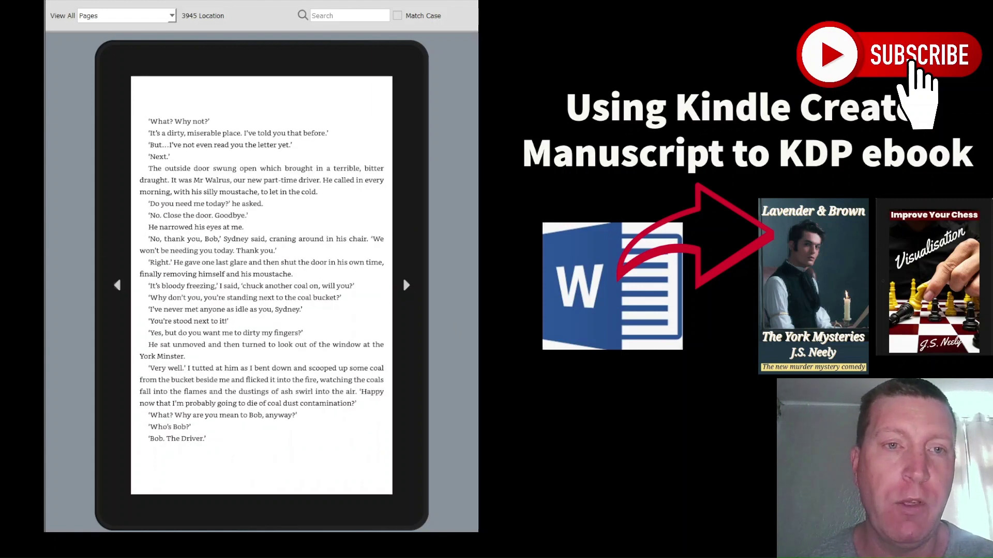
{"action": "left_click", "coordinate": [119, 286]}
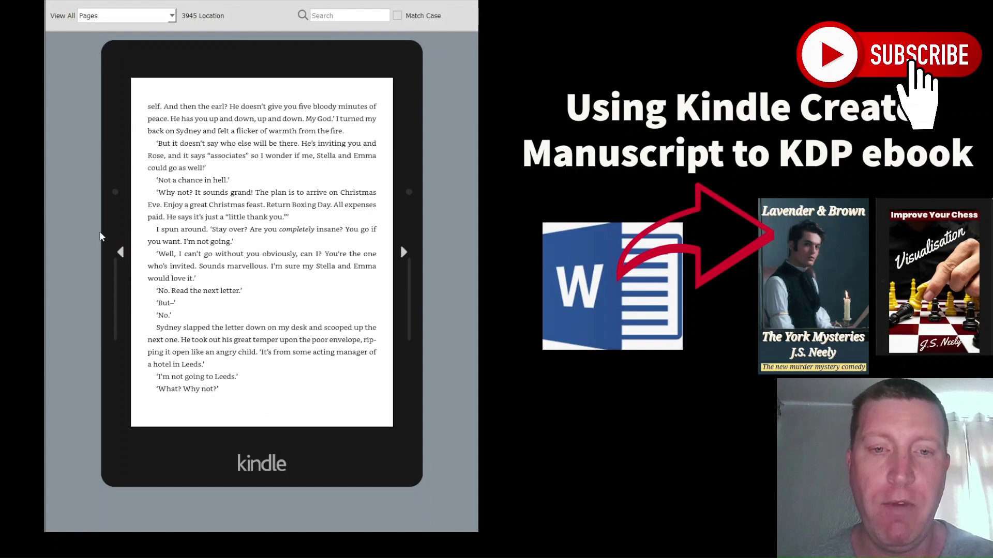
Page the preview back through the contents and epigraph to the title page.
{"action": "left_click", "coordinate": [121, 254]}
{"action": "left_click", "coordinate": [121, 254]}
{"action": "left_click", "coordinate": [122, 253]}
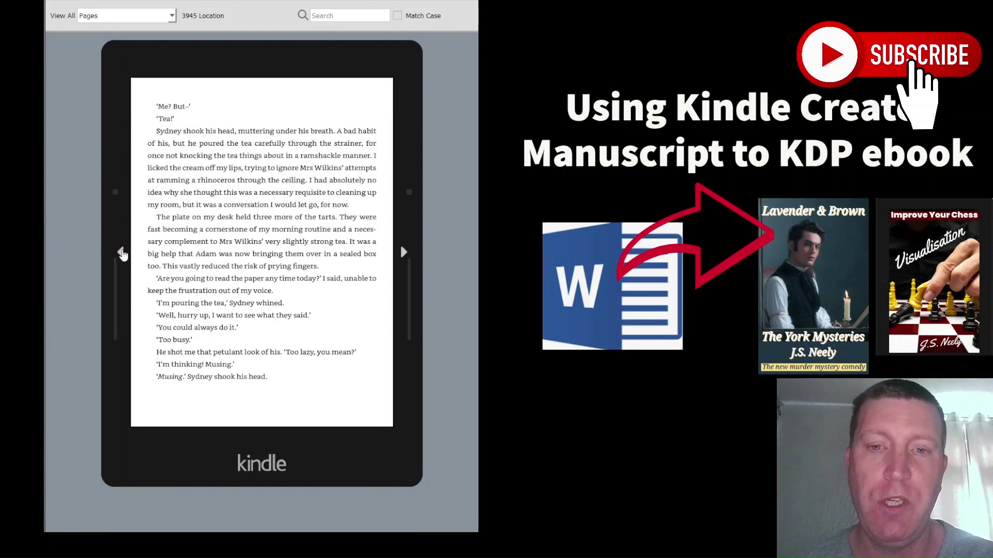
{"action": "left_click", "coordinate": [122, 254]}
{"action": "left_click", "coordinate": [121, 254]}
{"action": "left_click", "coordinate": [121, 253]}
{"action": "left_click", "coordinate": [121, 253]}
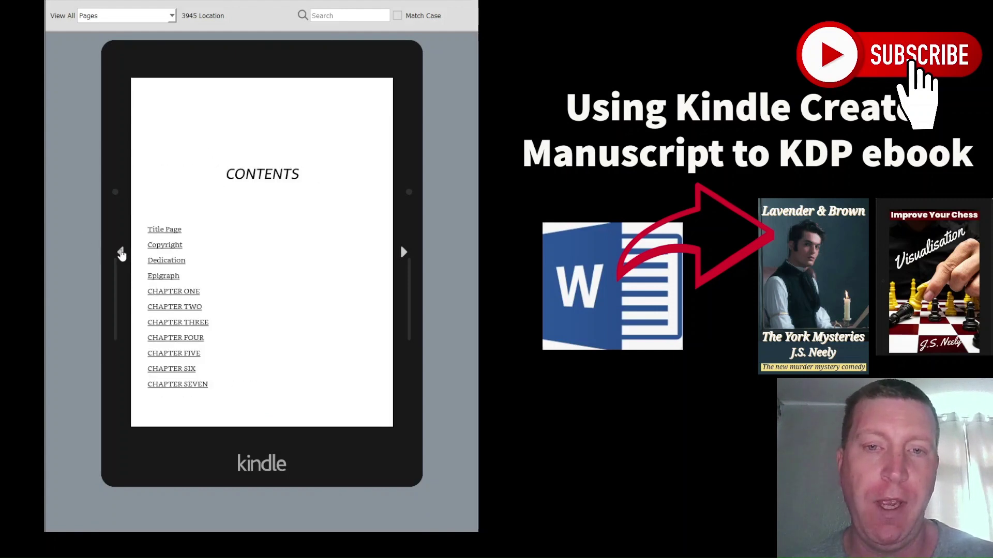
{"action": "left_click", "coordinate": [121, 253]}
{"action": "left_click", "coordinate": [121, 254]}
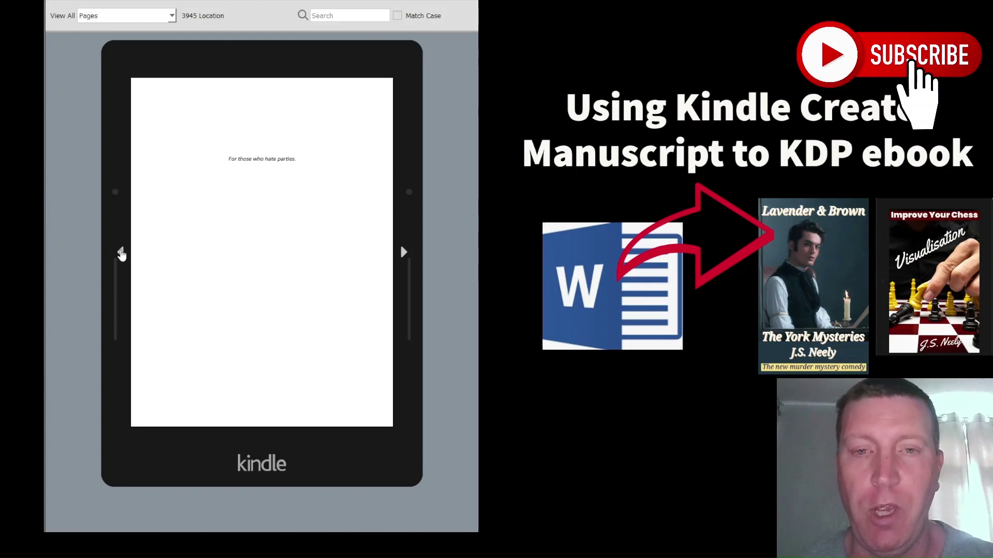
{"action": "left_click", "coordinate": [121, 253]}
{"action": "left_click", "coordinate": [121, 254]}
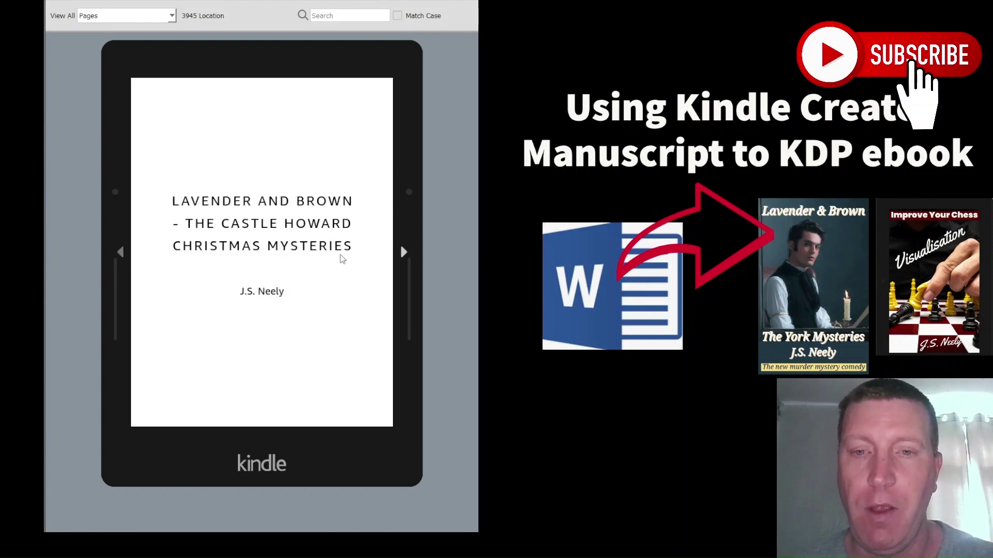
Page forward from the copyright page through the front matter to the CHAPTER ONE opening page.
{"action": "left_click", "coordinate": [403, 252]}
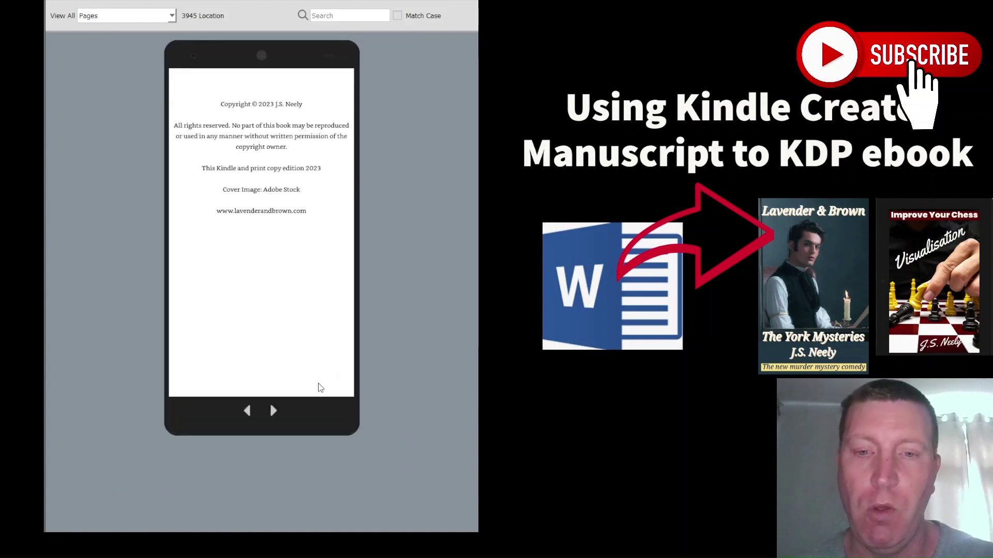
{"action": "left_click", "coordinate": [273, 413]}
{"action": "left_click", "coordinate": [273, 412]}
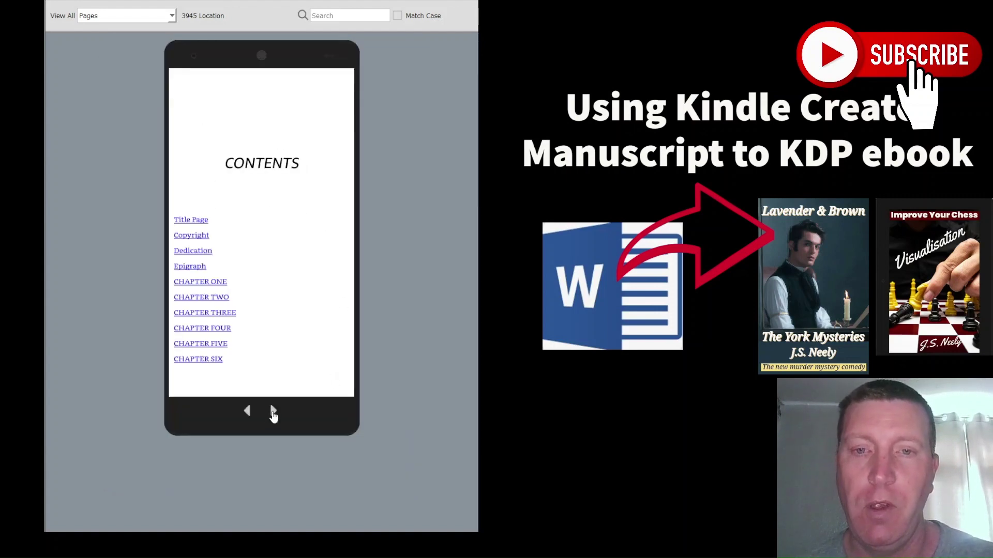
{"action": "left_click", "coordinate": [273, 412]}
{"action": "left_click", "coordinate": [273, 412]}
{"action": "left_click", "coordinate": [274, 412]}
{"action": "left_click", "coordinate": [274, 412]}
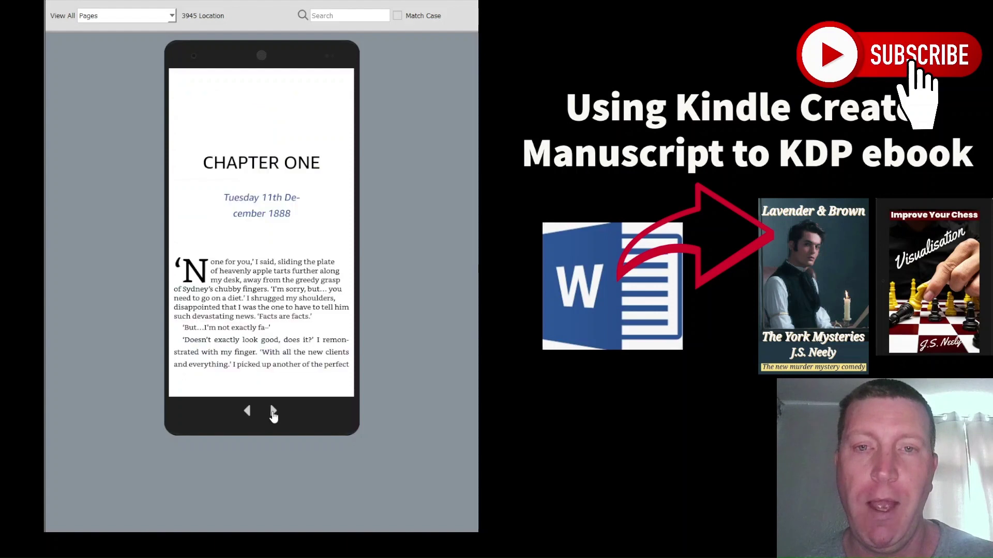
{"action": "left_click", "coordinate": [274, 412]}
{"action": "left_click", "coordinate": [247, 413]}
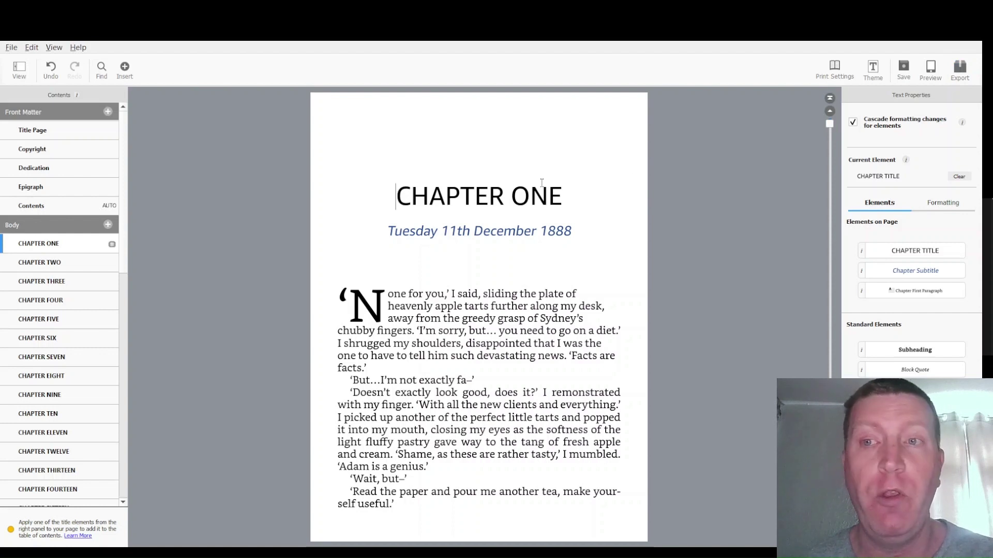
Close the previewer and place the cursor in Chapter One's opening paragraph.
{"action": "left_click", "coordinate": [960, 70]}
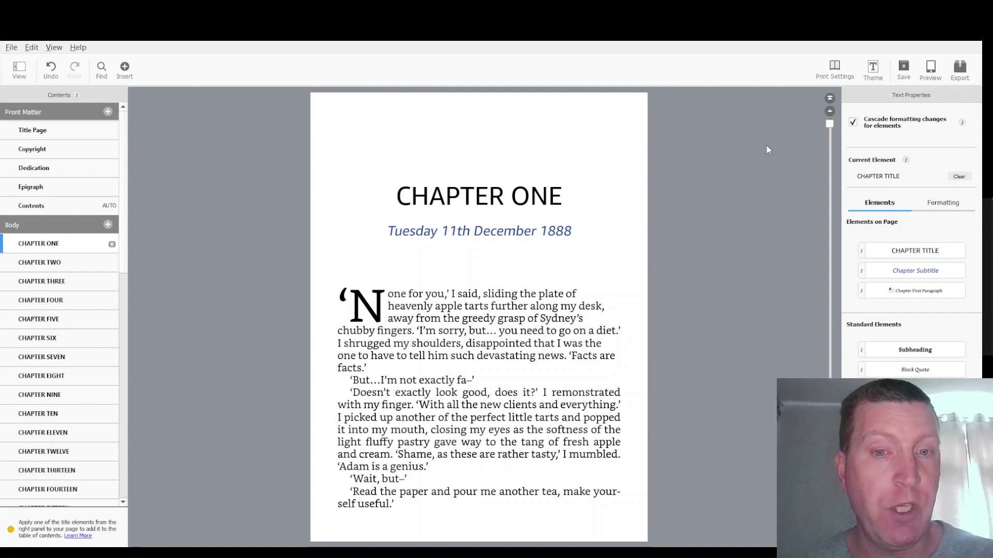
{"action": "left_click", "coordinate": [471, 380]}
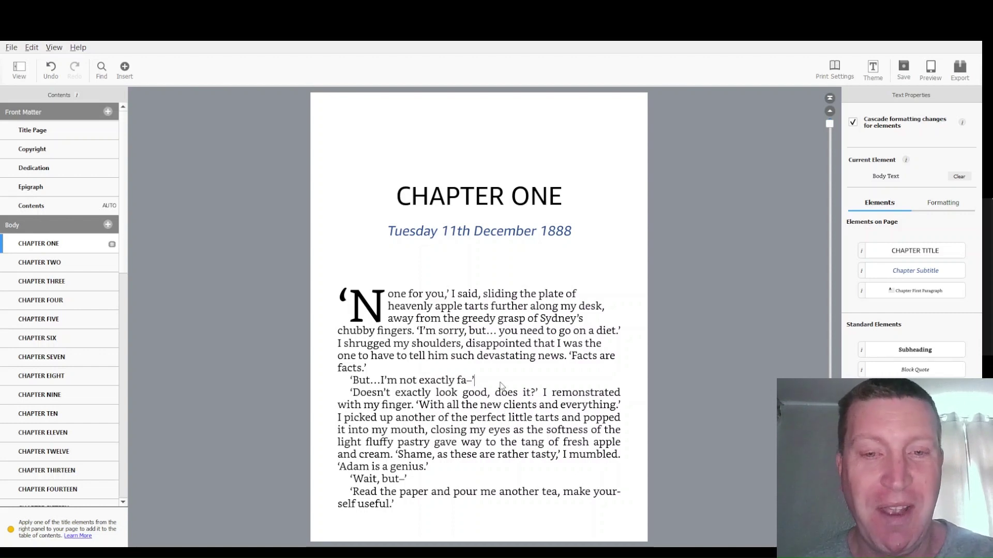
{"action": "left_click", "coordinate": [497, 366]}
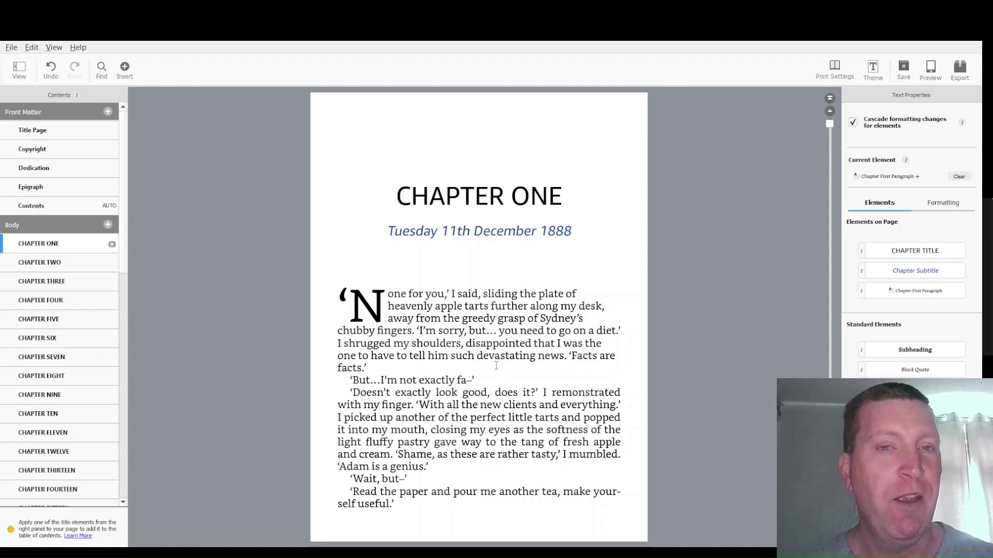